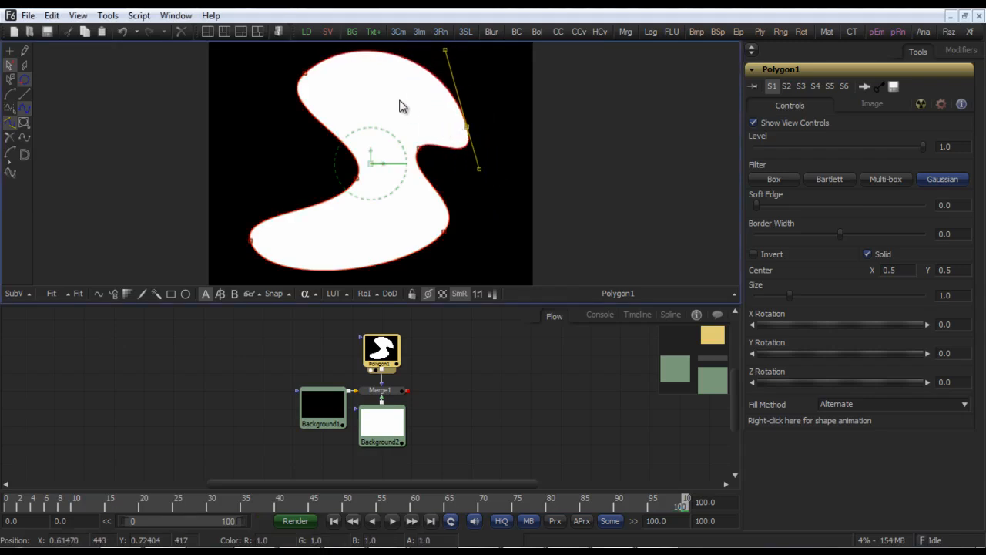
Step: Select the points on the shape's right side and adjust a tangent handle to reshape the curve
{"action": "left_click_drag", "start_coordinate": [391, 93], "coordinate": [478, 243]}
{"action": "mouse_move", "coordinate": [419, 148]}
{"action": "left_mouse_down"}
{"action": "mouse_move", "coordinate": [447, 154]}
{"action": "mouse_move", "coordinate": [413, 154]}
{"action": "mouse_move", "coordinate": [406, 136]}
{"action": "left_mouse_up"}
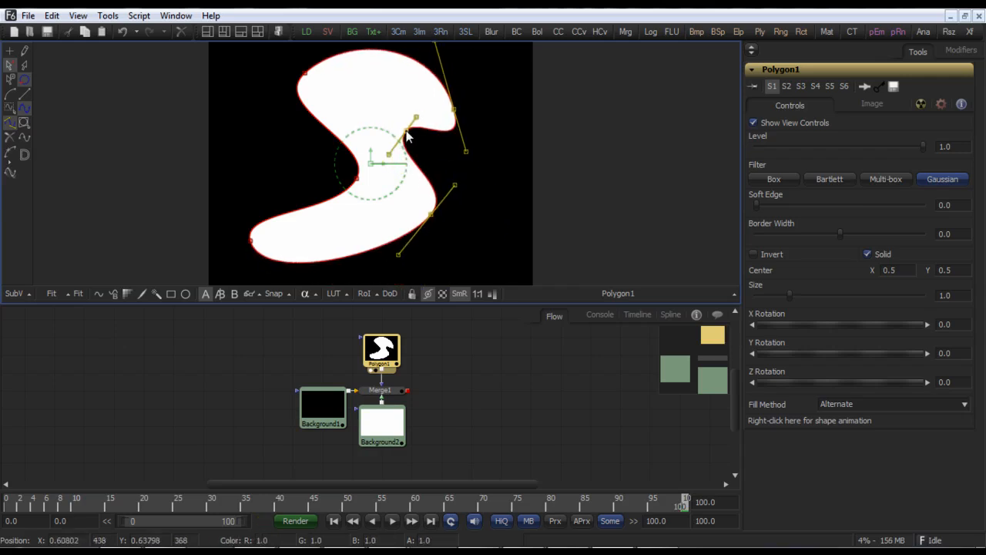
{"action": "left_click", "coordinate": [482, 167]}
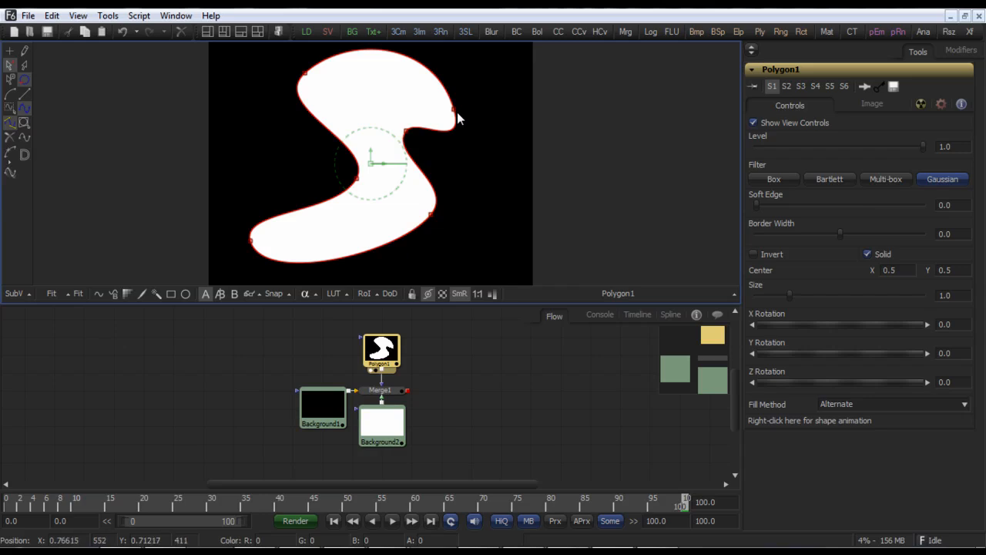
Step: Make the upper-right point of the shape a sharp linear corner and move it outward
{"action": "mouse_move", "coordinate": [454, 109]}
{"action": "left_mouse_down"}
{"action": "mouse_move", "coordinate": [481, 145]}
{"action": "mouse_move", "coordinate": [467, 116]}
{"action": "left_mouse_up"}
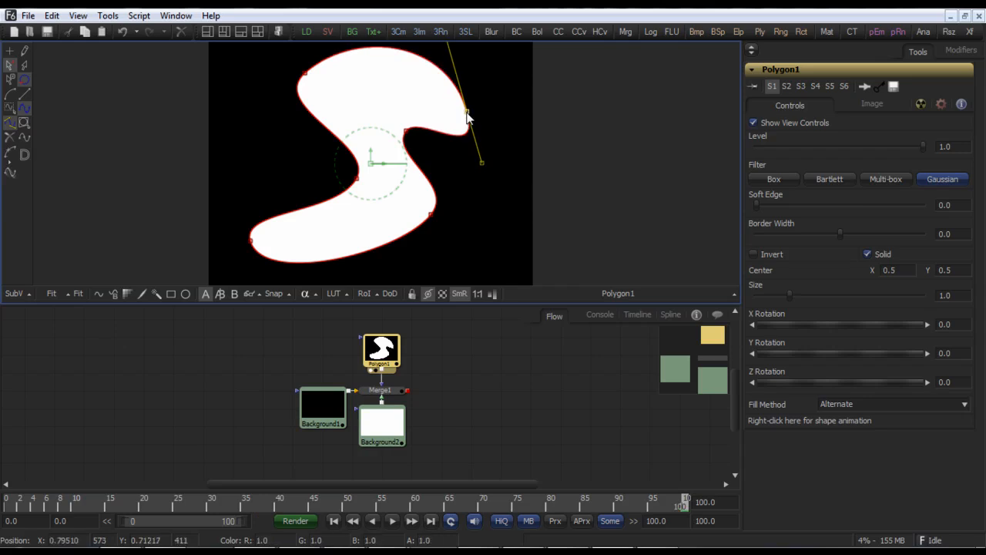
{"action": "left_click", "coordinate": [26, 95]}
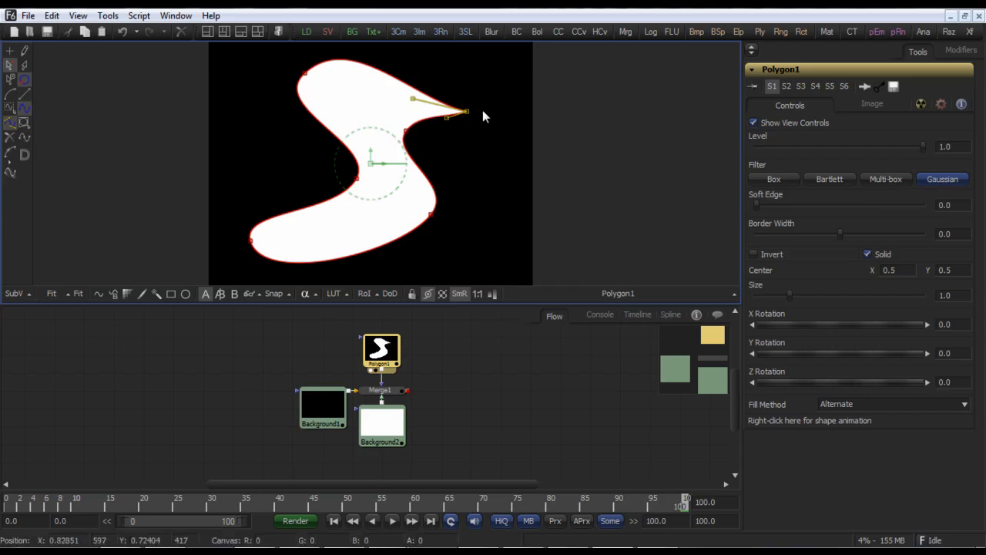
{"action": "left_click_drag", "start_coordinate": [467, 111], "coordinate": [481, 108]}
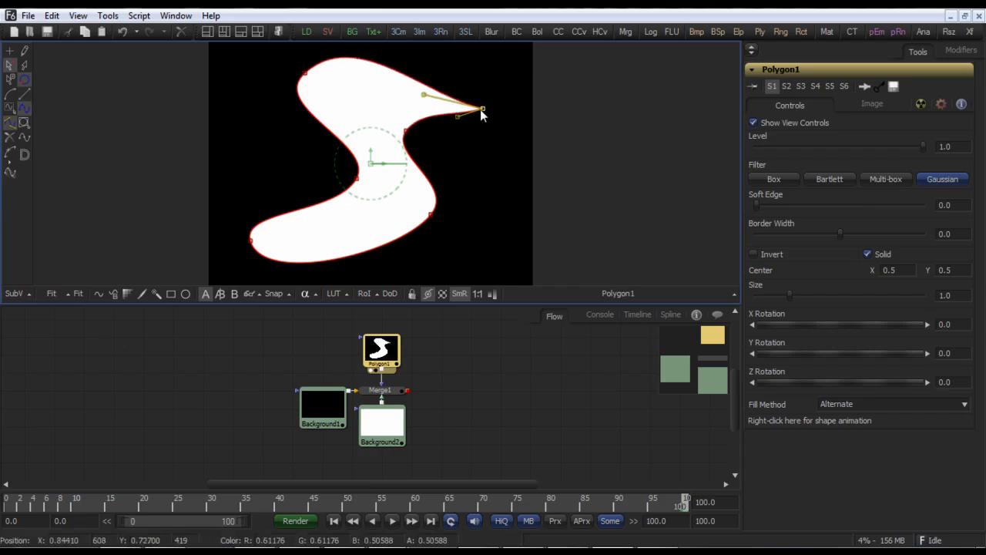
Step: Smooth the upper-right point again and adjust its tangent handles to round the tip
{"action": "left_click", "coordinate": [13, 94]}
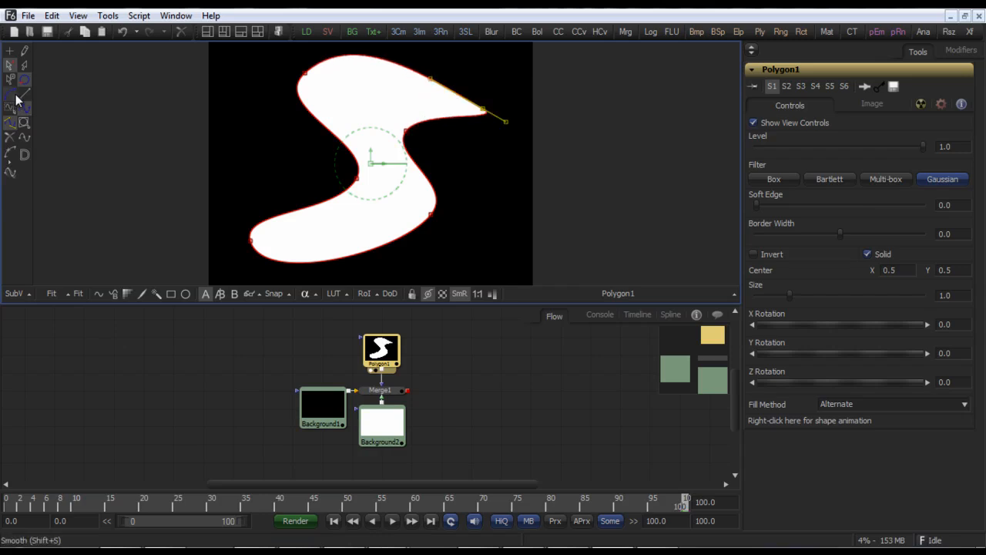
{"action": "left_click_drag", "start_coordinate": [508, 123], "coordinate": [453, 190]}
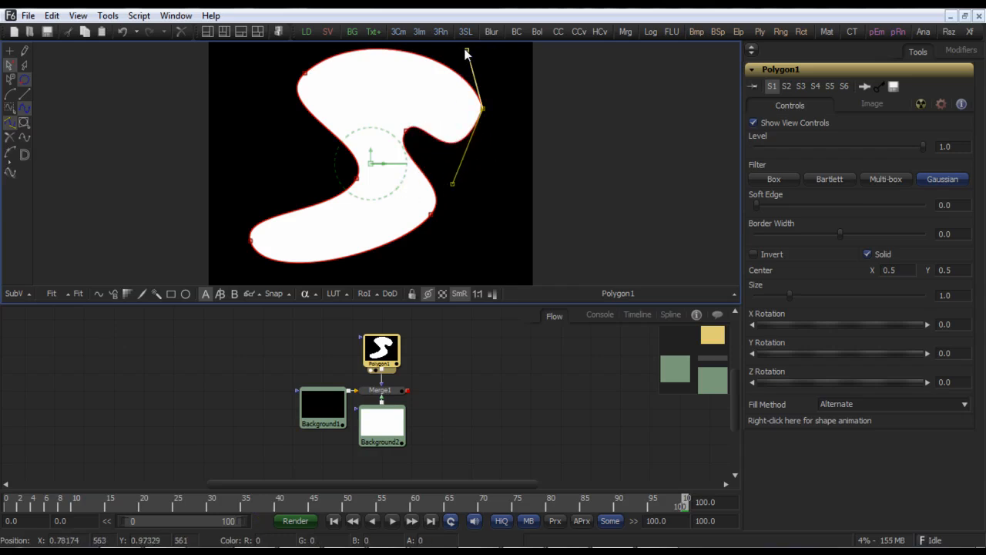
{"action": "left_click_drag", "start_coordinate": [467, 51], "coordinate": [437, 54]}
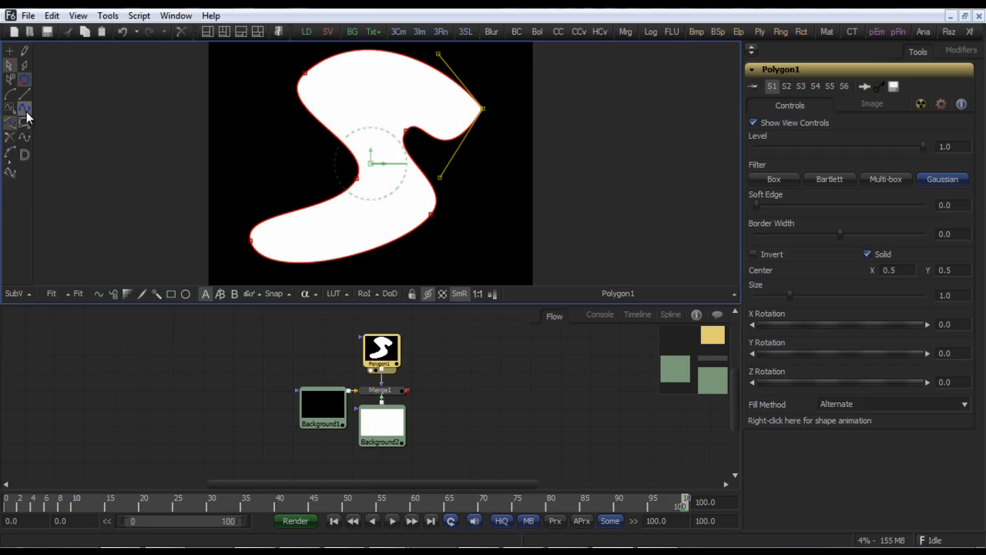
Step: Set the polyline toolbar button style to show text labels only
{"action": "right_click", "coordinate": [19, 204]}
{"action": "mouse_move", "coordinate": [51, 213]}
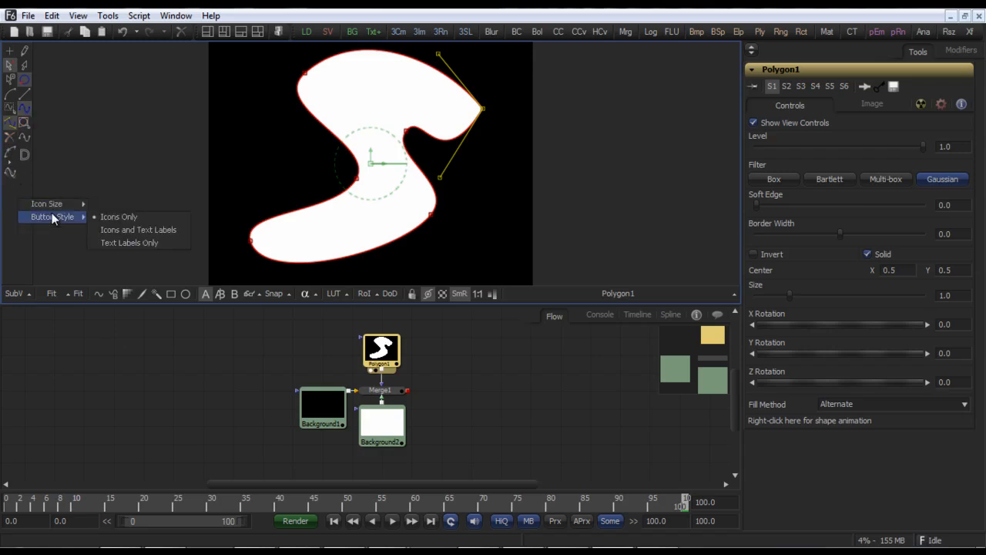
{"action": "left_click", "coordinate": [114, 230]}
{"action": "right_click", "coordinate": [60, 254]}
{"action": "mouse_move", "coordinate": [88, 271]}
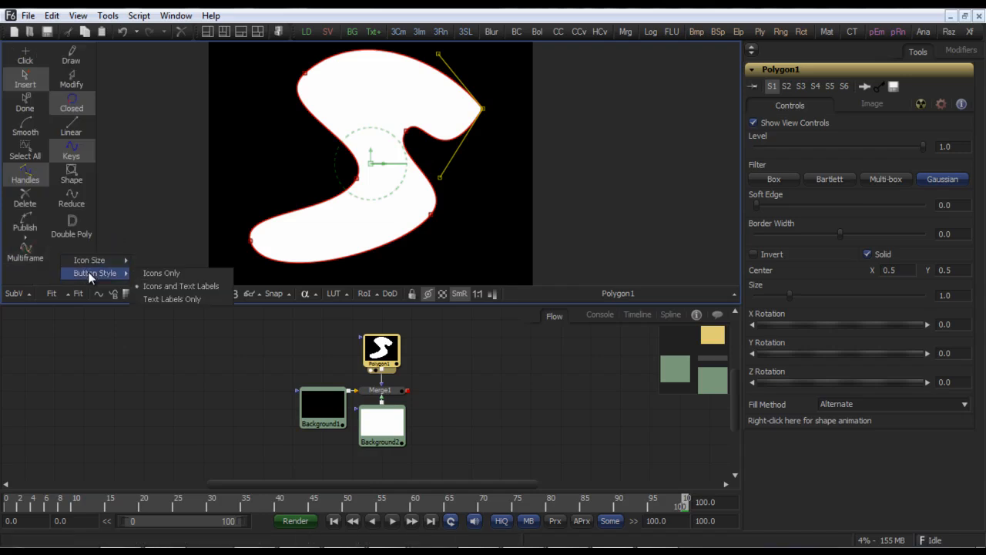
{"action": "left_click", "coordinate": [151, 299]}
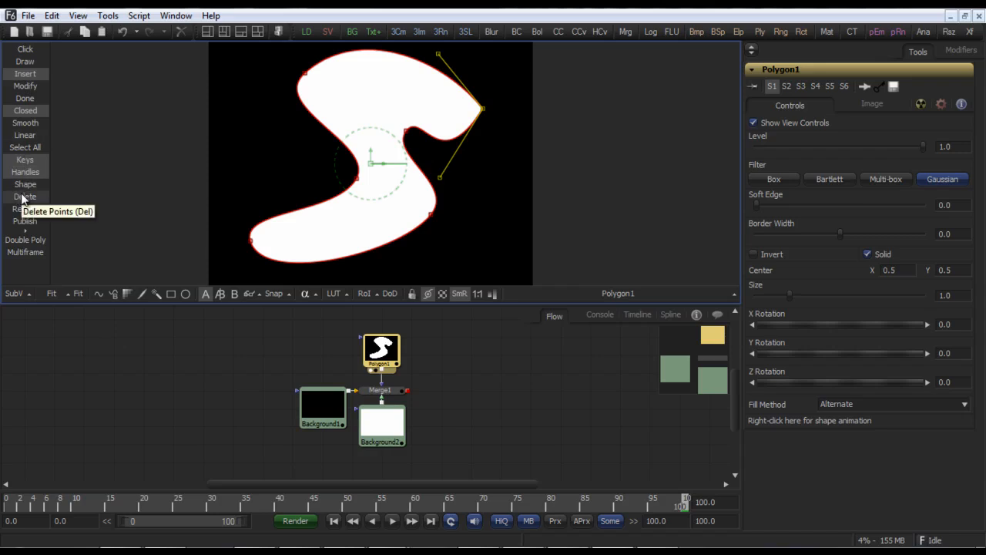
Step: Convert Polygon1's polyline from Bezier to B-Spline
{"action": "right_click", "coordinate": [378, 114]}
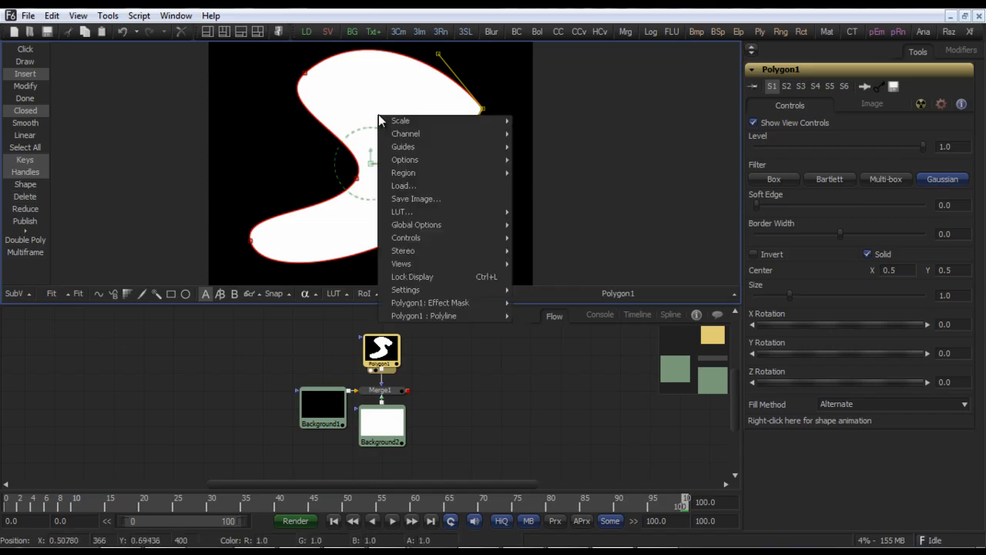
{"action": "mouse_move", "coordinate": [467, 316]}
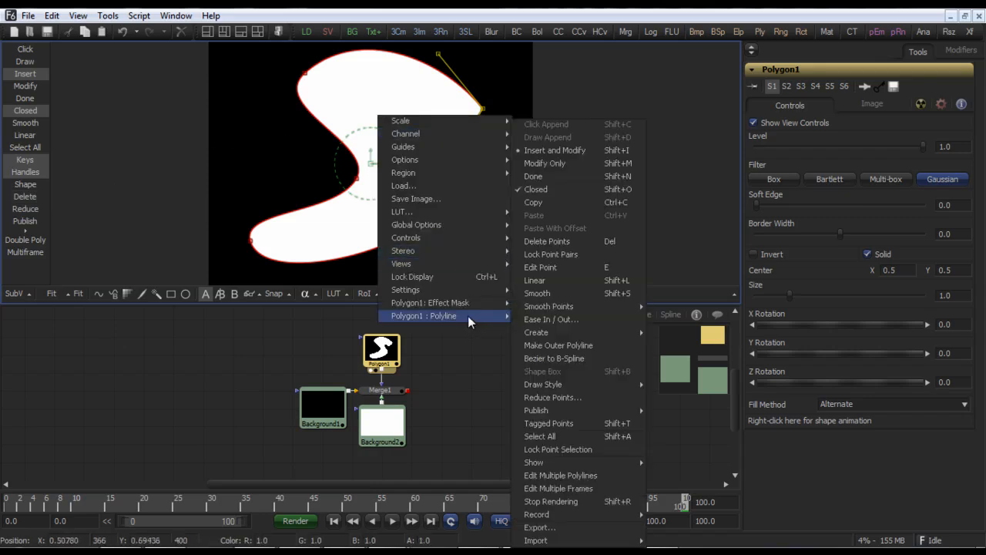
{"action": "left_click", "coordinate": [541, 358]}
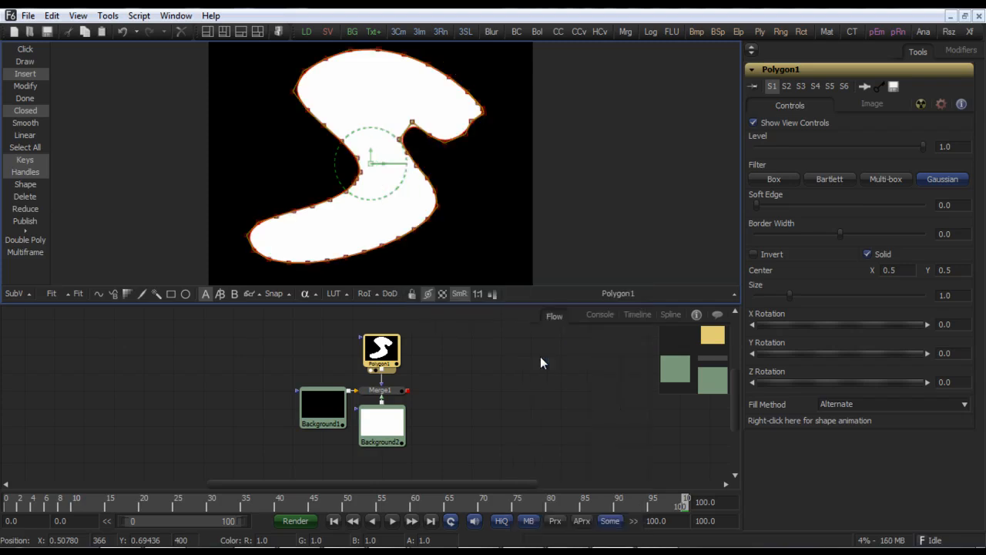
Step: Select the B-spline's upper-left control points and drag them outward to the left
{"action": "mouse_move", "coordinate": [295, 91]}
{"action": "left_mouse_down"}
{"action": "mouse_move", "coordinate": [252, 94]}
{"action": "mouse_move", "coordinate": [289, 97]}
{"action": "left_mouse_up"}
{"action": "left_click_drag", "start_coordinate": [275, 59], "coordinate": [328, 144]}
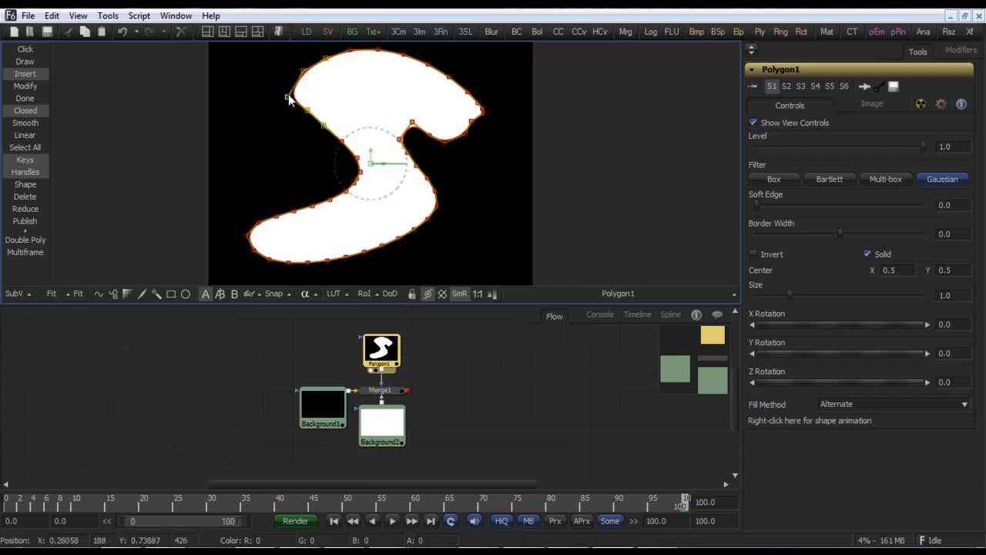
{"action": "left_click_drag", "start_coordinate": [288, 100], "coordinate": [241, 118]}
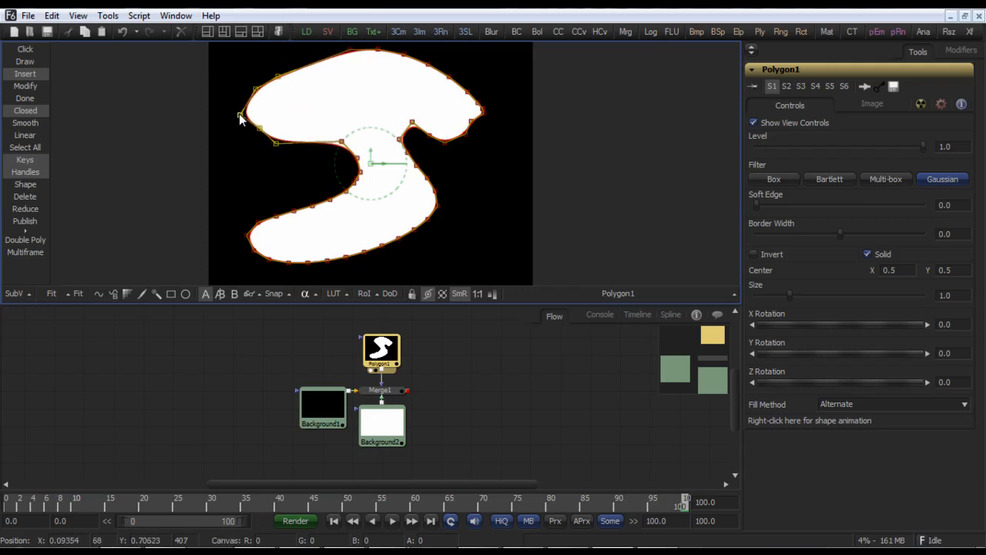
Step: Convert Polygon1's polyline from B-Spline back to Bezier
{"action": "right_click", "coordinate": [372, 121]}
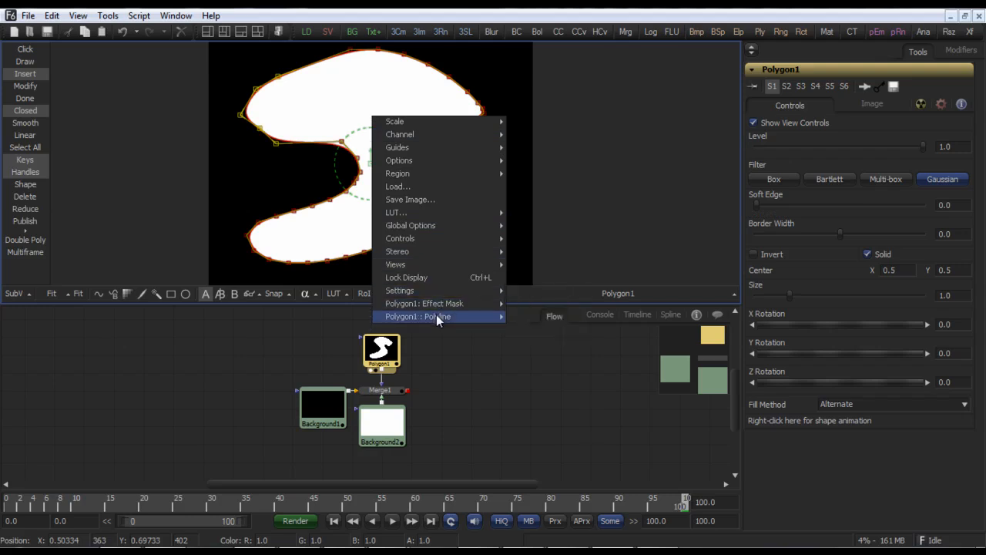
{"action": "mouse_move", "coordinate": [436, 318]}
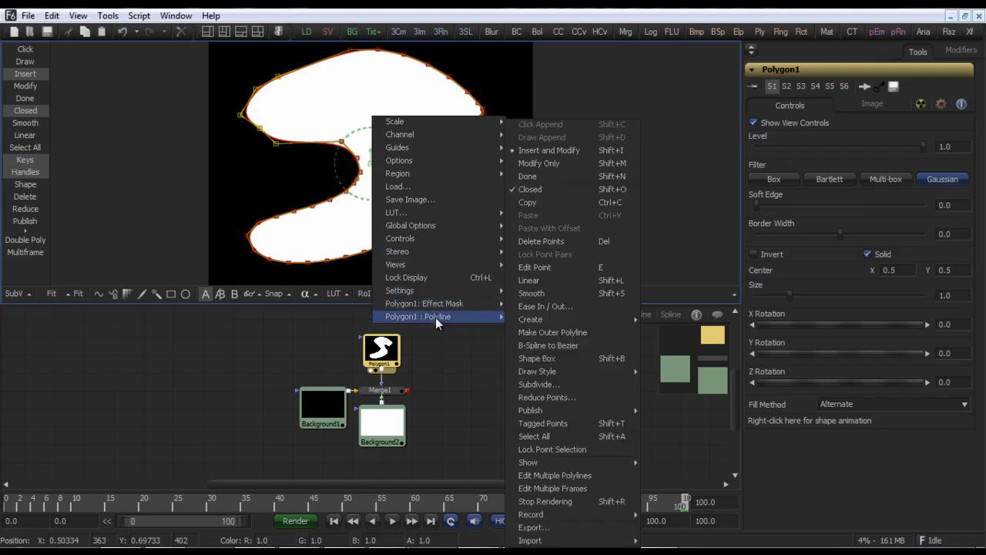
{"action": "left_click", "coordinate": [546, 347]}
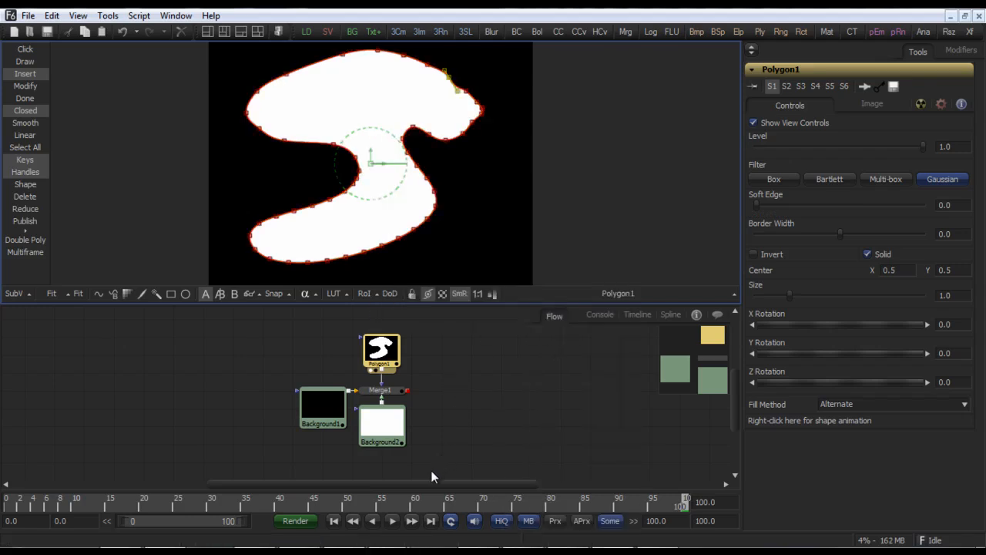
Step: Play the shape animation from the start and stop it
{"action": "left_click", "coordinate": [334, 521]}
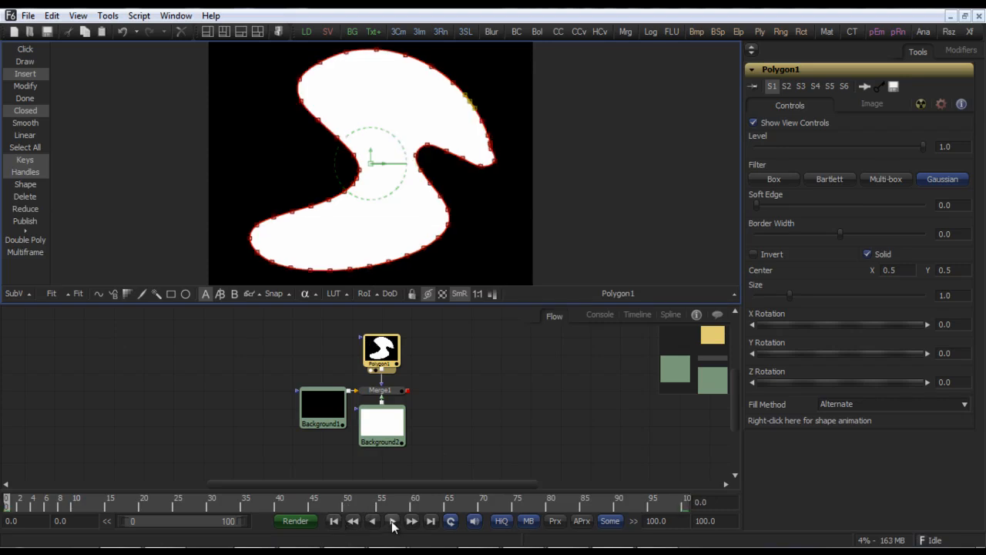
{"action": "left_click", "coordinate": [392, 522]}
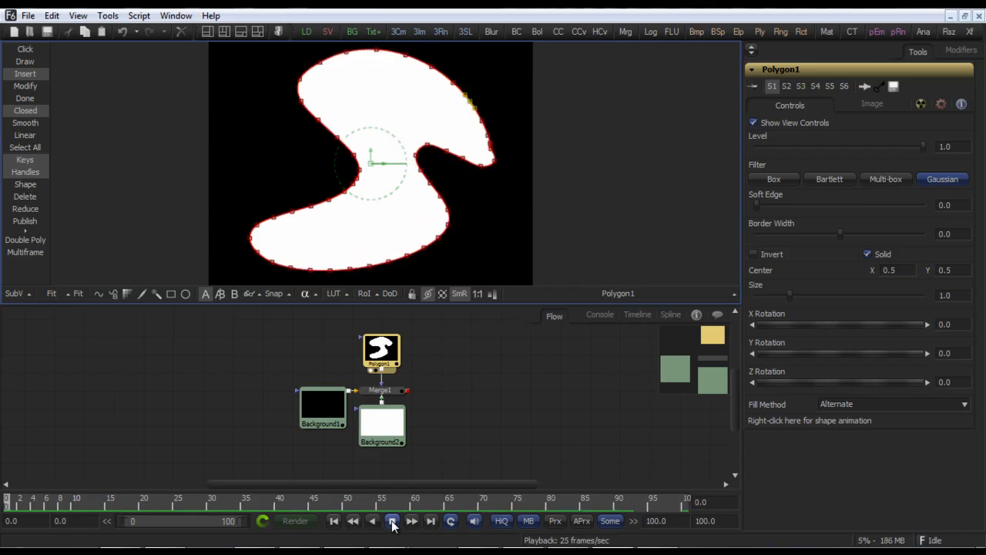
{"action": "left_click", "coordinate": [392, 522]}
Step: At frame 50, select the shape's upper-left points and drag them outward to the left
{"action": "mouse_move", "coordinate": [346, 504]}
{"action": "left_mouse_down"}
{"action": "mouse_move", "coordinate": [392, 500]}
{"action": "mouse_move", "coordinate": [346, 502]}
{"action": "left_mouse_up"}
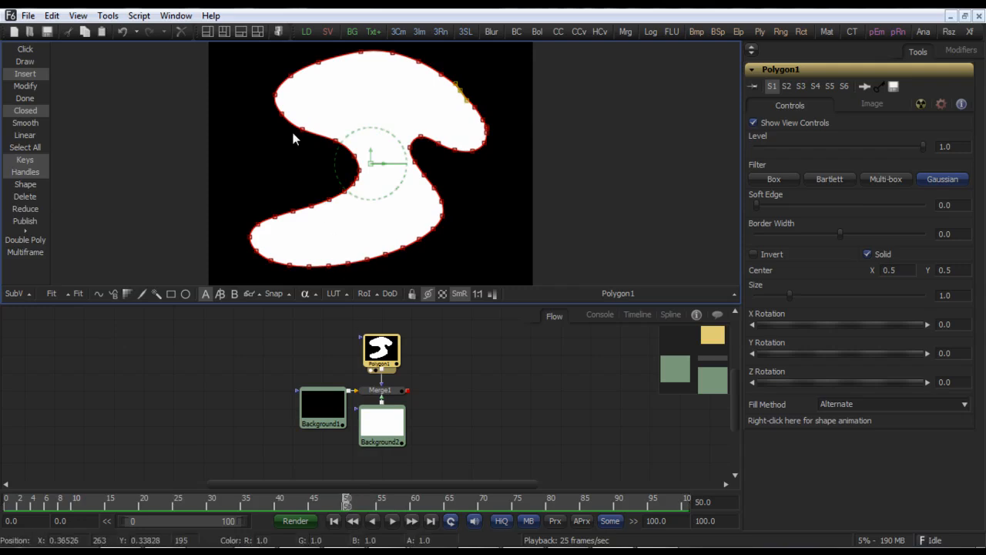
{"action": "left_click_drag", "start_coordinate": [257, 51], "coordinate": [322, 148]}
{"action": "left_click_drag", "start_coordinate": [271, 97], "coordinate": [230, 124]}
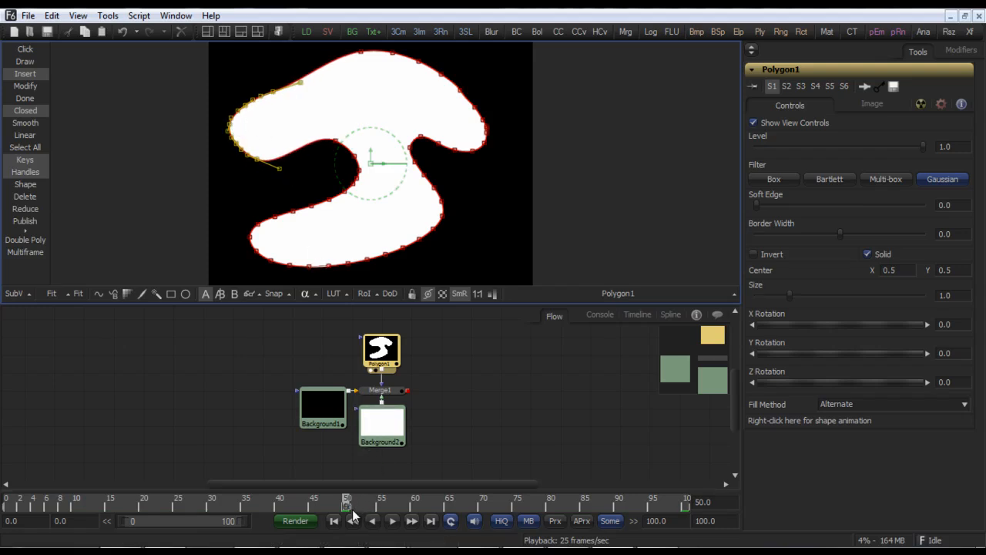
Step: Rewind and play the animation to review the shape change
{"action": "left_click", "coordinate": [333, 521]}
{"action": "left_click", "coordinate": [392, 521]}
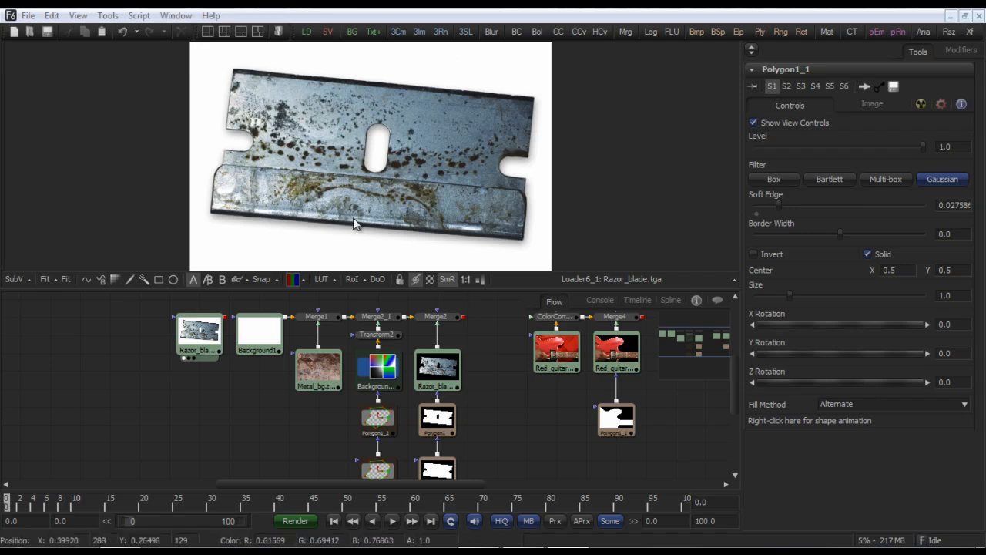
Step: Display the metal background, Merge1 and razor blade loader nodes in the viewer in turn
{"action": "left_click", "coordinate": [319, 323]}
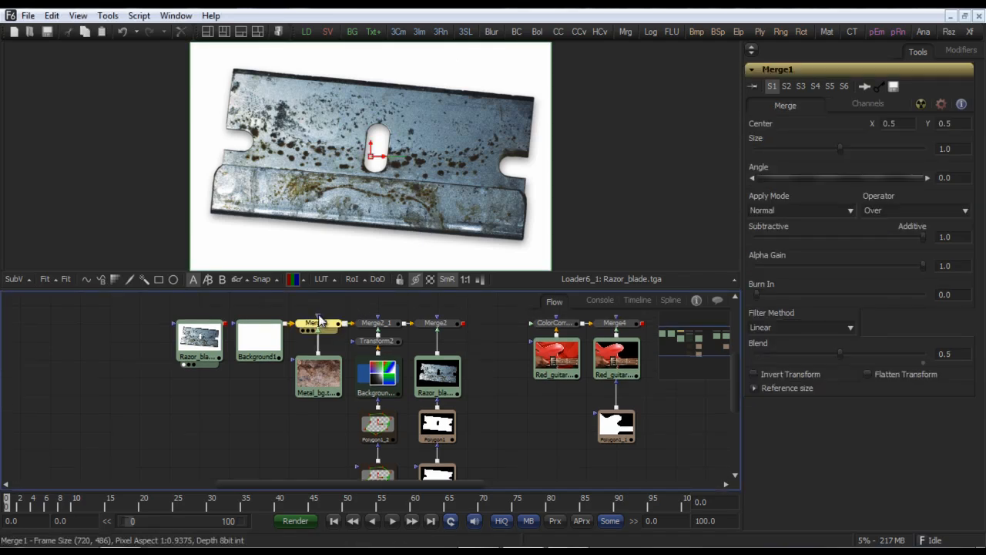
{"action": "left_click", "coordinate": [317, 374]}
{"action": "key", "text": "1"}
{"action": "left_click", "coordinate": [318, 325]}
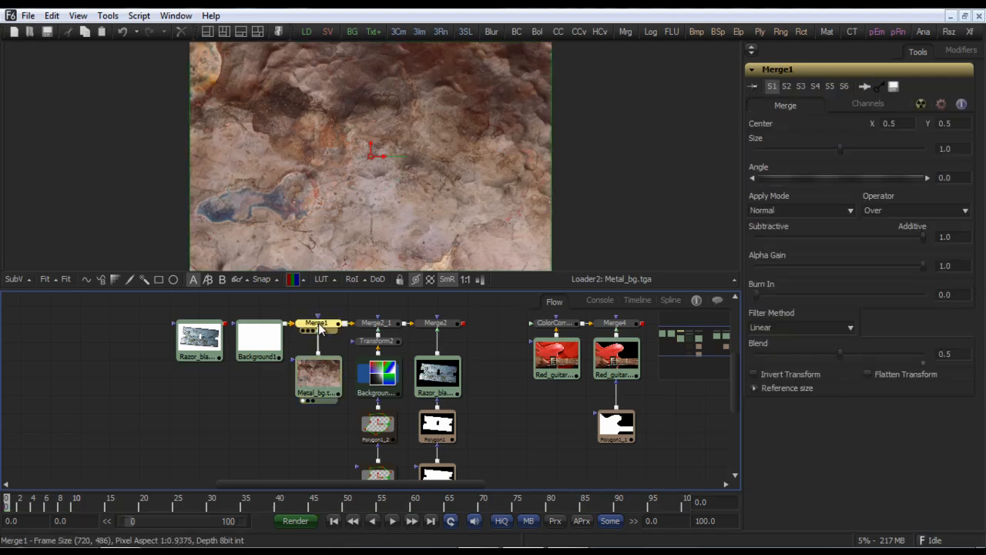
{"action": "key", "text": "1"}
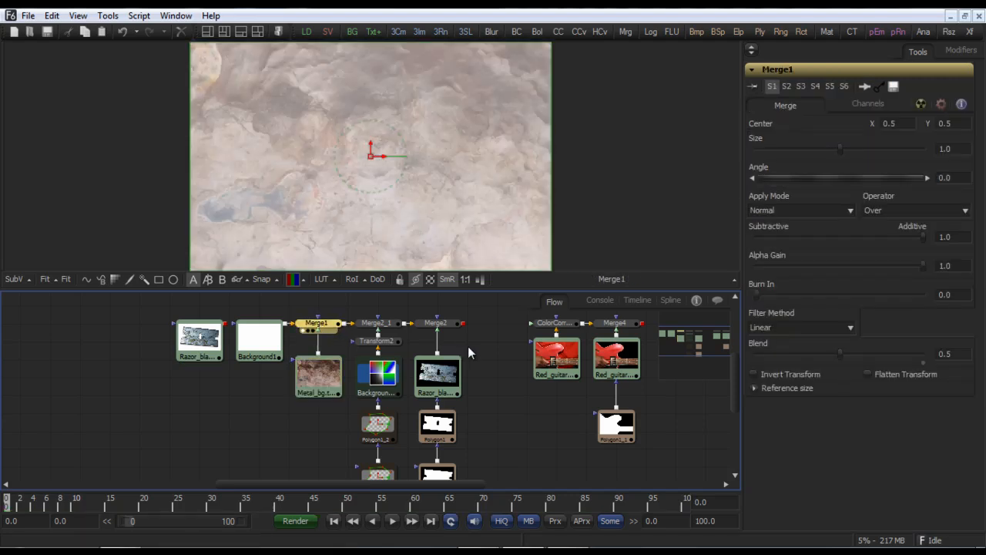
{"action": "left_click_drag", "start_coordinate": [468, 346], "coordinate": [461, 336]}
{"action": "left_click", "coordinate": [202, 330]}
{"action": "key", "text": "1"}
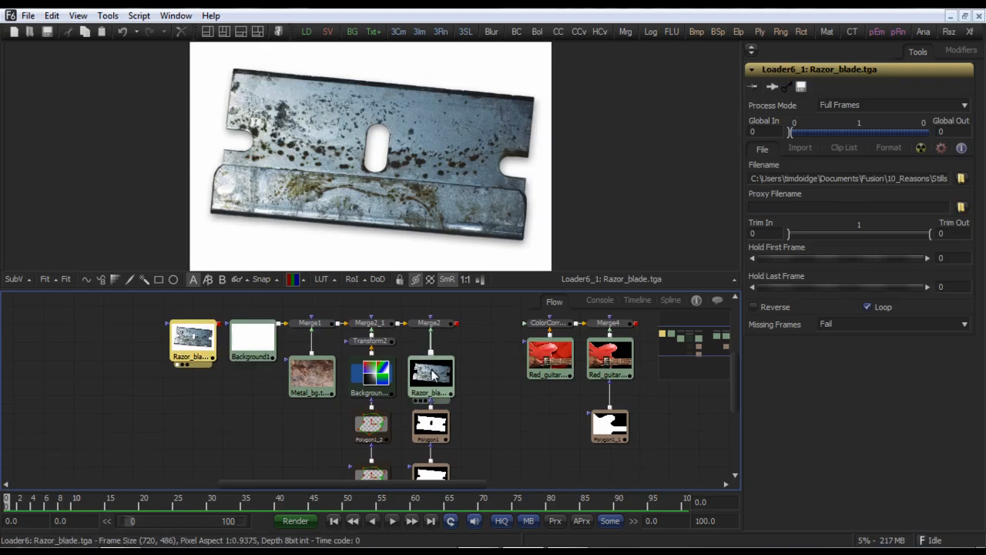
Step: Display the Polygon3 mask of the razor blade in the viewer
{"action": "left_click_drag", "start_coordinate": [448, 447], "coordinate": [426, 379]}
{"action": "left_click", "coordinate": [406, 399]}
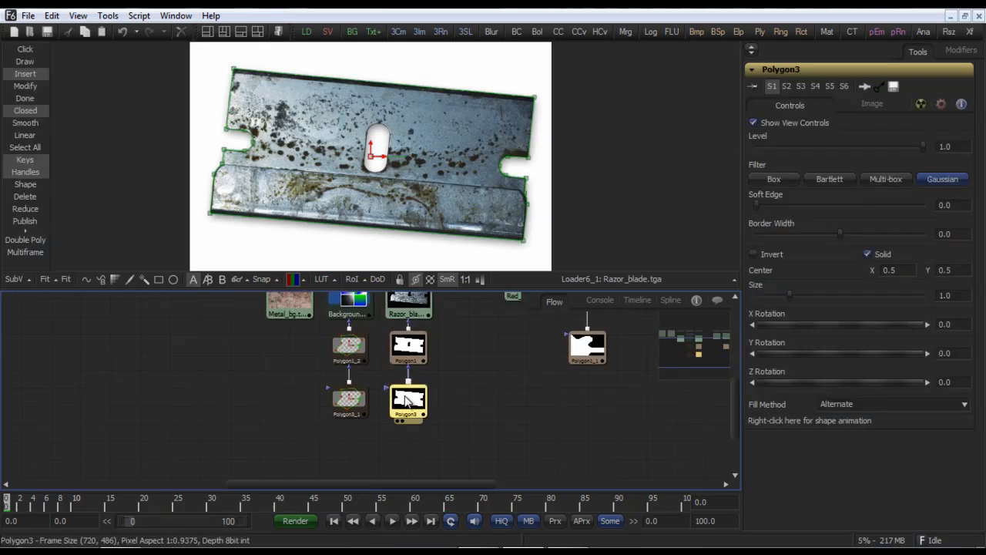
{"action": "key", "text": "1"}
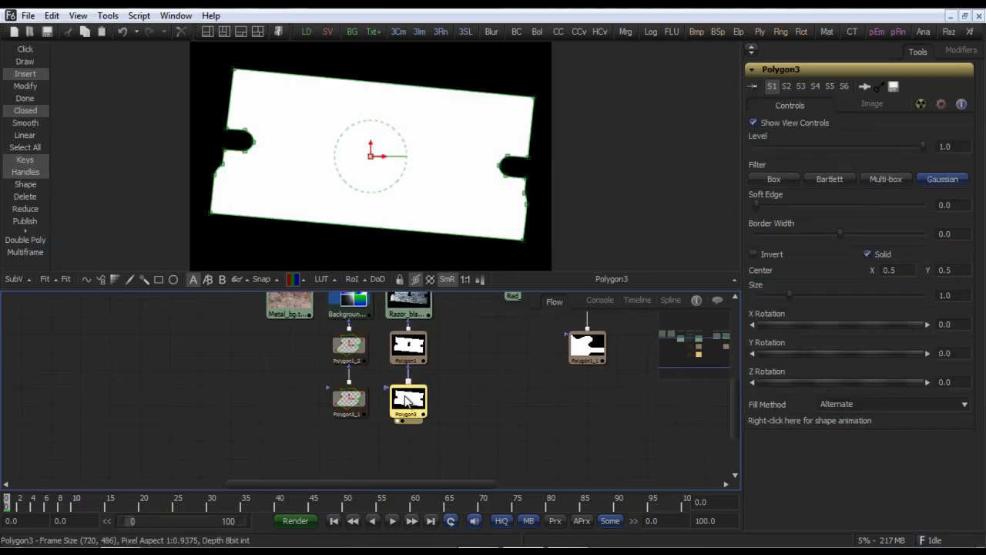
Step: Select the Polygon1 hole mask and inspect its Subtract paint mode options
{"action": "left_click", "coordinate": [408, 347]}
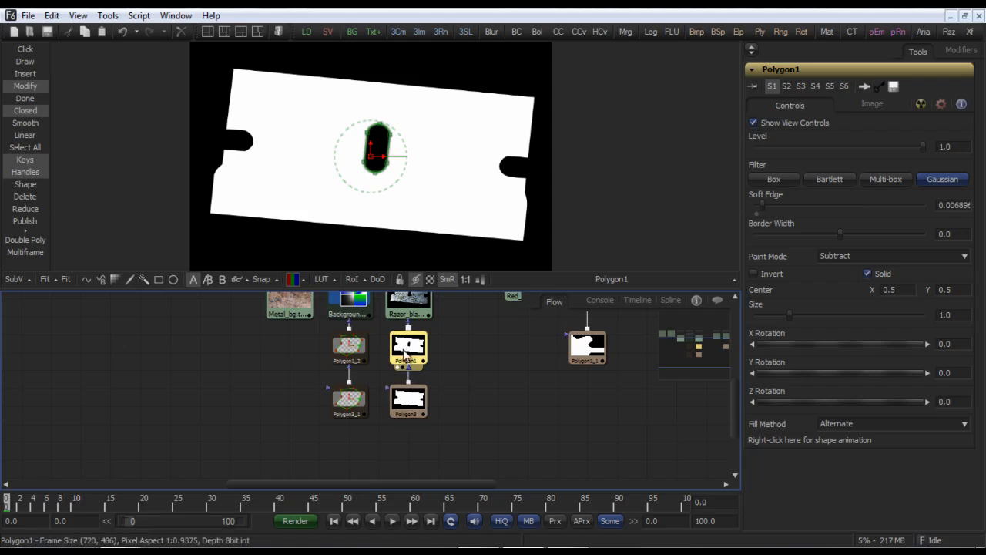
{"action": "mouse_move", "coordinate": [404, 352]}
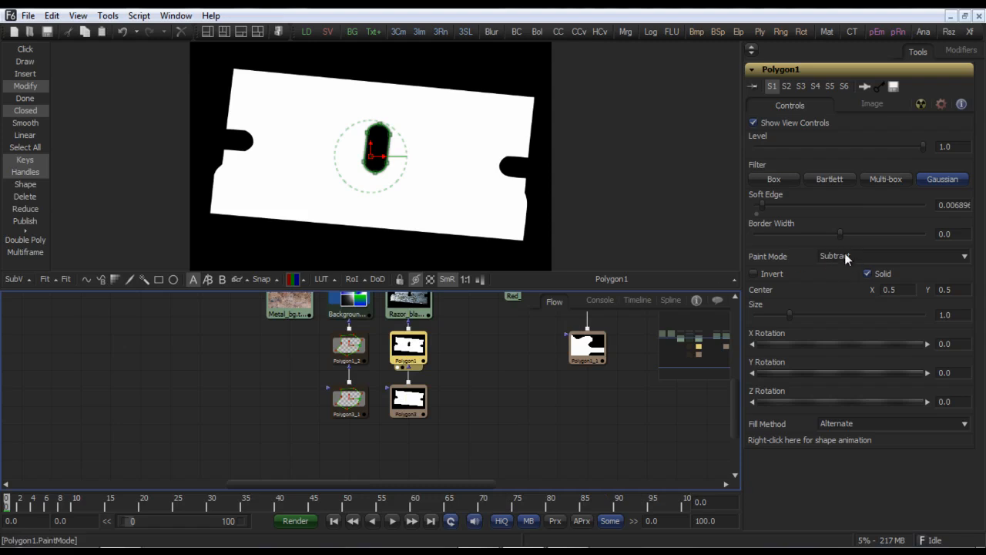
{"action": "left_click", "coordinate": [966, 257]}
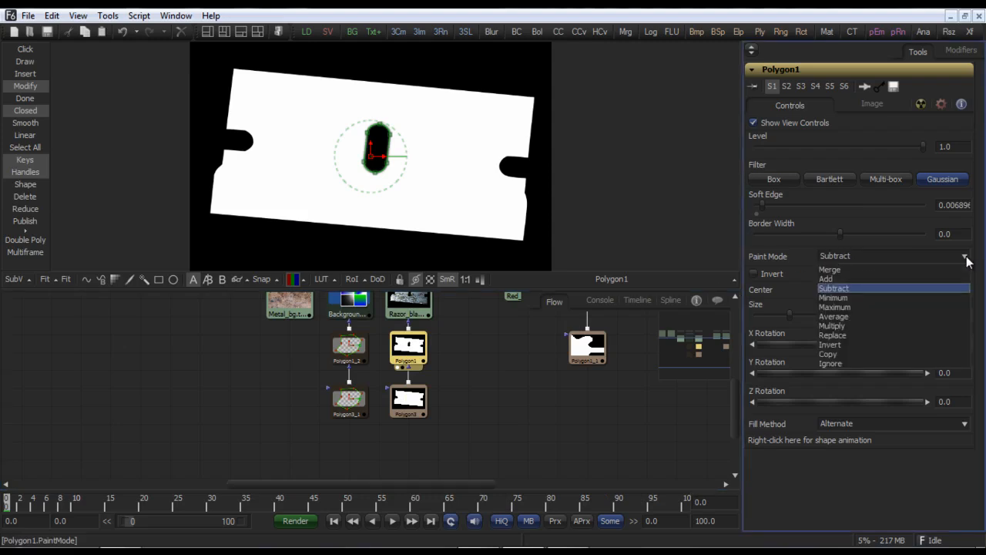
{"action": "left_click", "coordinate": [967, 258]}
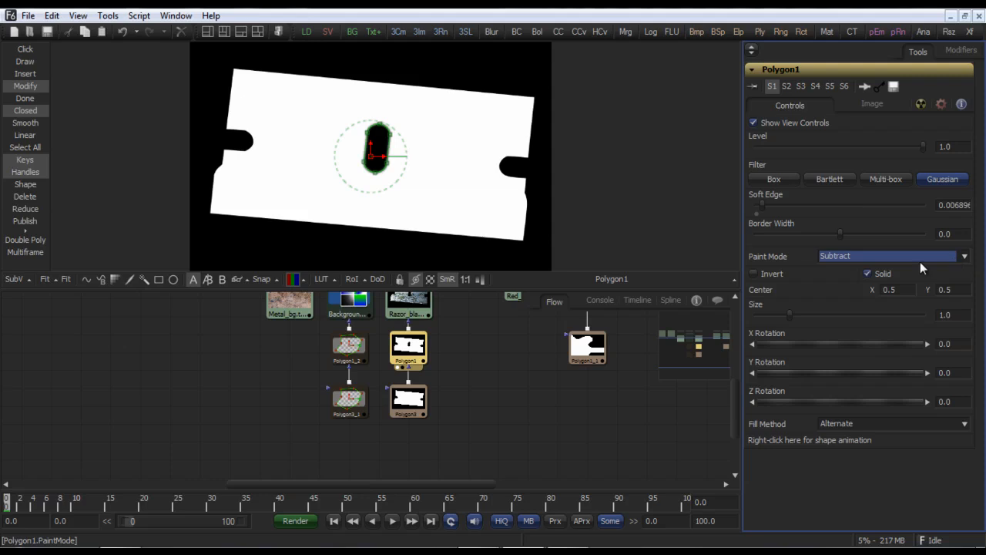
Step: Display the Merge2 composite of the cut-out razor blade over the metal background
{"action": "left_click_drag", "start_coordinate": [479, 335], "coordinate": [466, 411]}
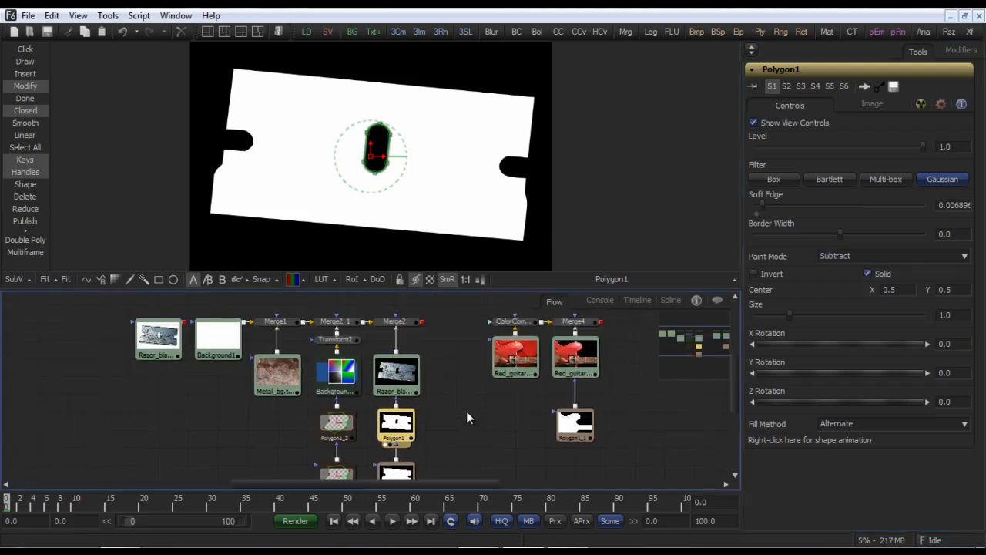
{"action": "left_click", "coordinate": [398, 326]}
{"action": "key", "text": "1"}
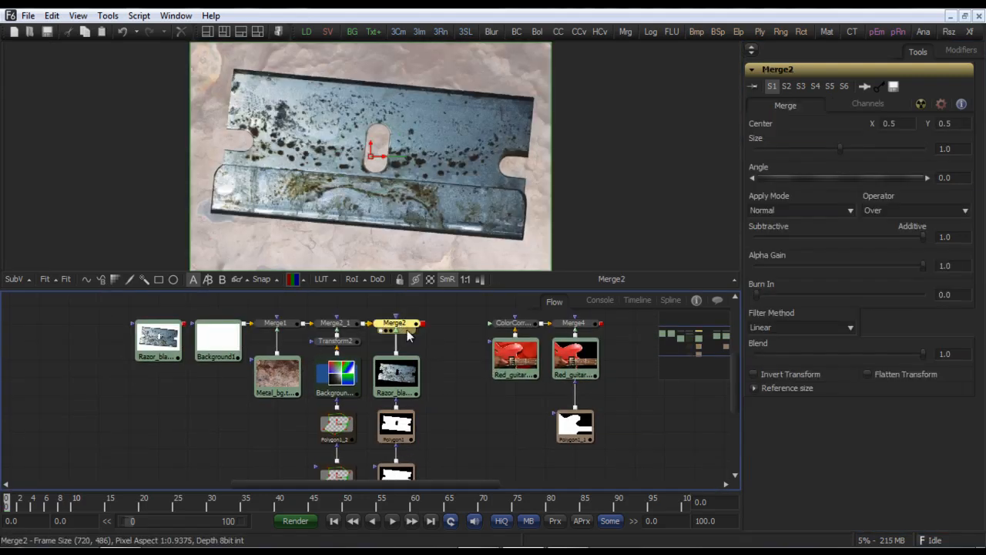
Step: Increase the soft edge of the Polygon1 hole mask in the razor blade to about 0.0086
{"action": "scroll", "coordinate": [559, 201], "scroll_direction": "up", "scroll_amount": 2}
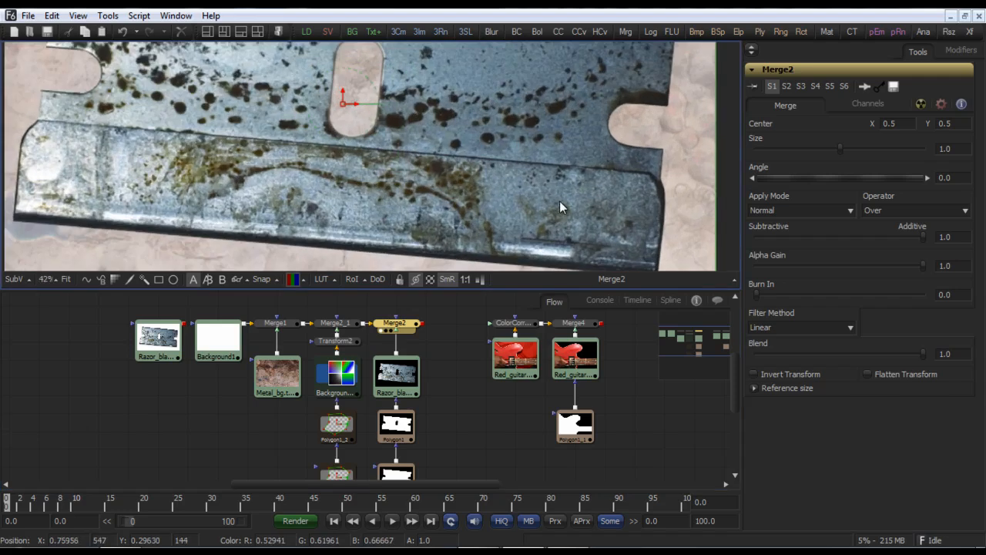
{"action": "scroll", "coordinate": [560, 203], "scroll_direction": "up", "scroll_amount": 1}
{"action": "left_click_drag", "start_coordinate": [458, 145], "coordinate": [488, 242]}
{"action": "left_click_drag", "start_coordinate": [455, 385], "coordinate": [430, 335]}
{"action": "left_click", "coordinate": [378, 375]}
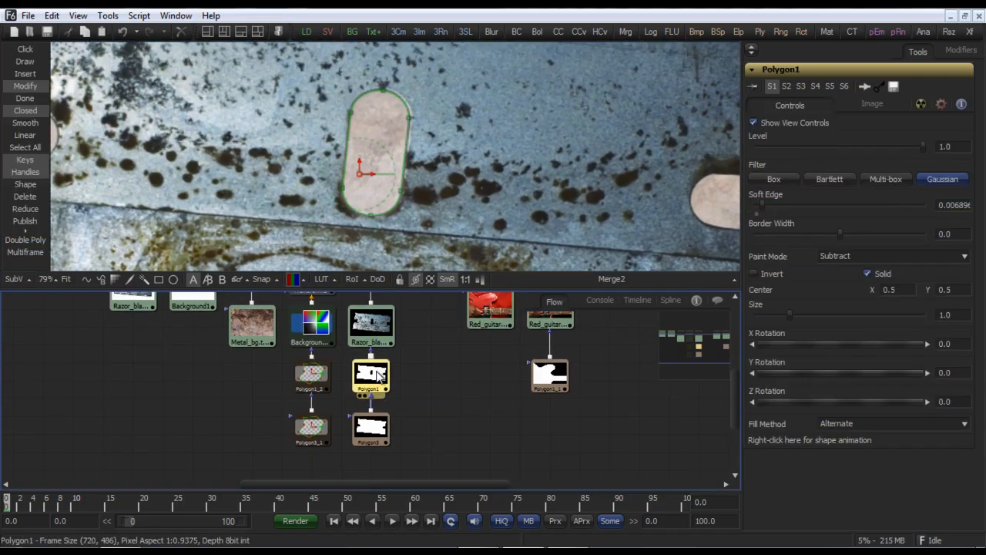
{"action": "left_click", "coordinate": [420, 371]}
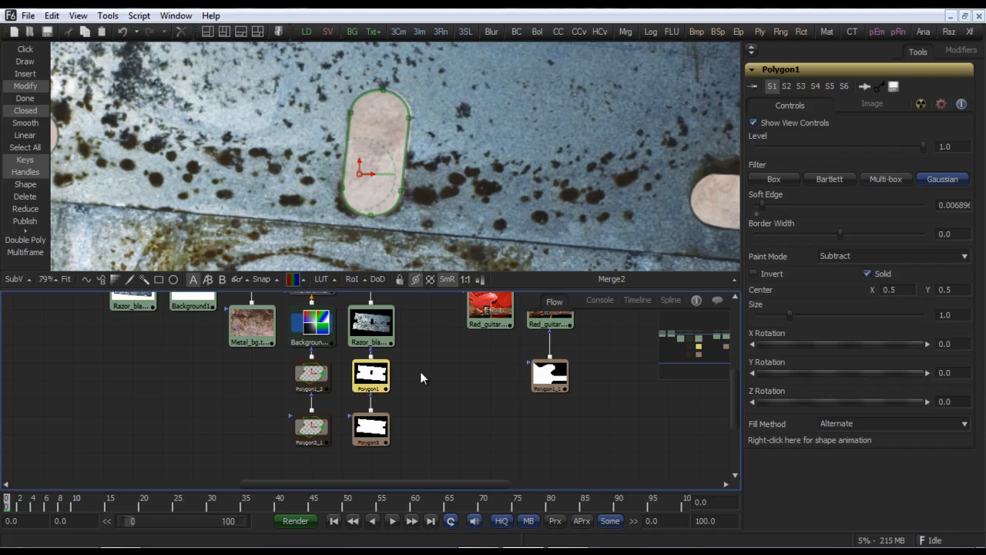
{"action": "mouse_move", "coordinate": [840, 237]}
{"action": "left_mouse_down"}
{"action": "mouse_move", "coordinate": [820, 238]}
{"action": "mouse_move", "coordinate": [860, 241]}
{"action": "mouse_move", "coordinate": [844, 245]}
{"action": "left_mouse_up"}
{"action": "left_click", "coordinate": [840, 244]}
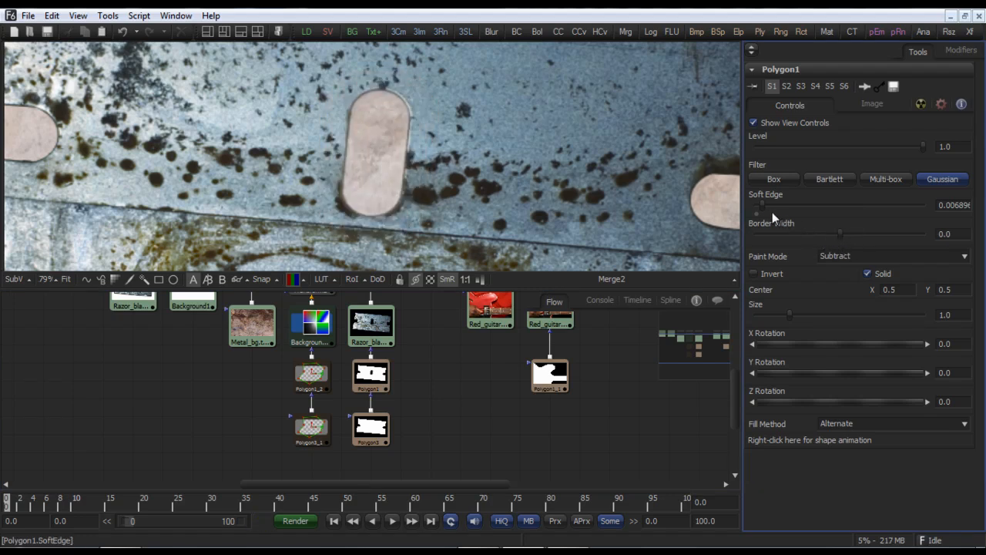
{"action": "mouse_move", "coordinate": [761, 204]}
{"action": "left_mouse_down"}
{"action": "mouse_move", "coordinate": [788, 204]}
{"action": "mouse_move", "coordinate": [758, 211]}
{"action": "left_mouse_up"}
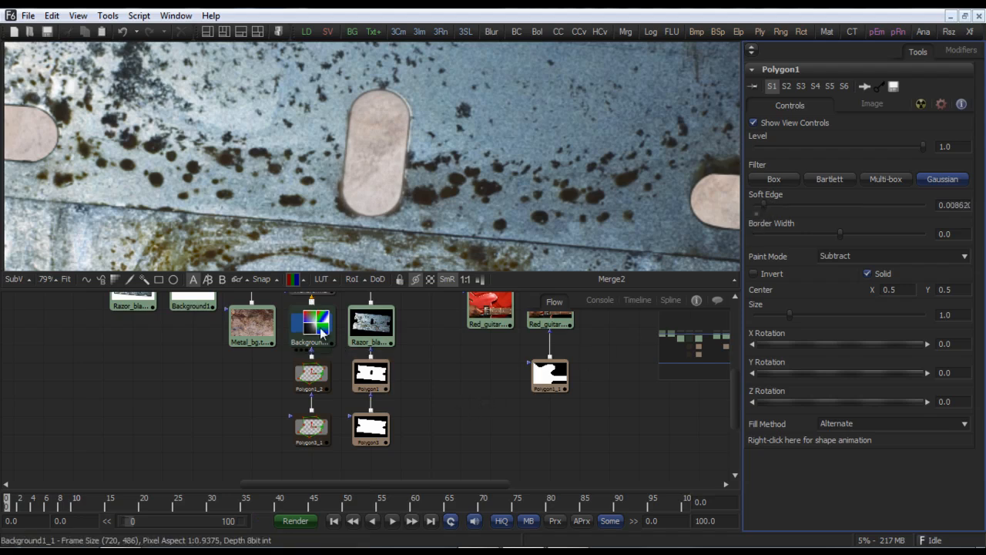
Step: Enable the Background1_1 shadow branch with its Polygon1_2 and Polygon3_1 masks to add a drop shadow under the blade
{"action": "left_click", "coordinate": [66, 279]}
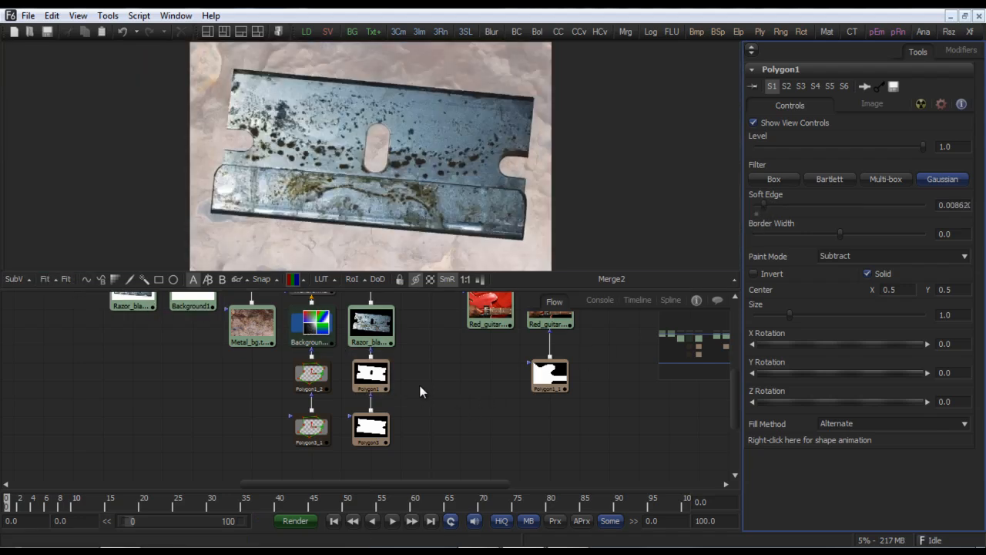
{"action": "left_click_drag", "start_coordinate": [419, 384], "coordinate": [455, 385]}
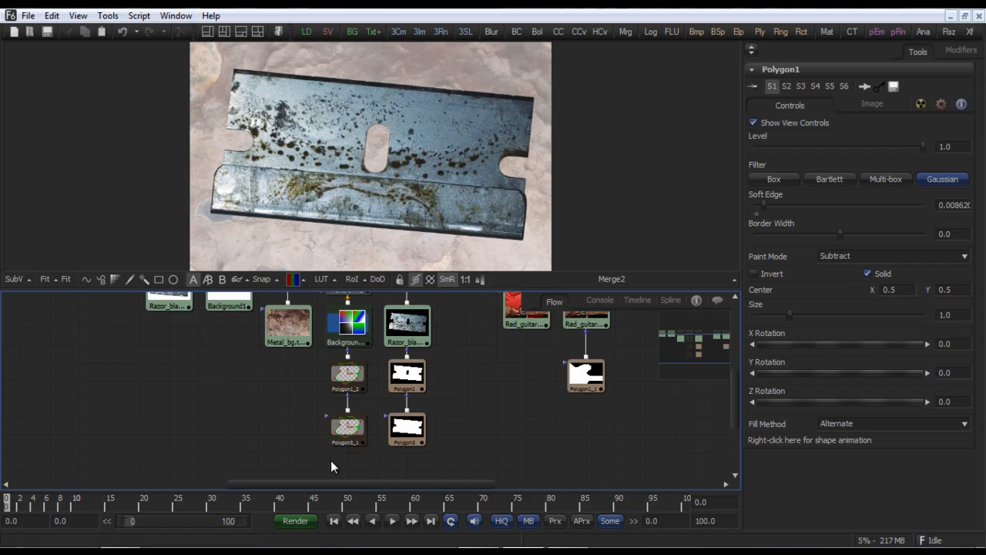
{"action": "left_click_drag", "start_coordinate": [336, 460], "coordinate": [356, 330]}
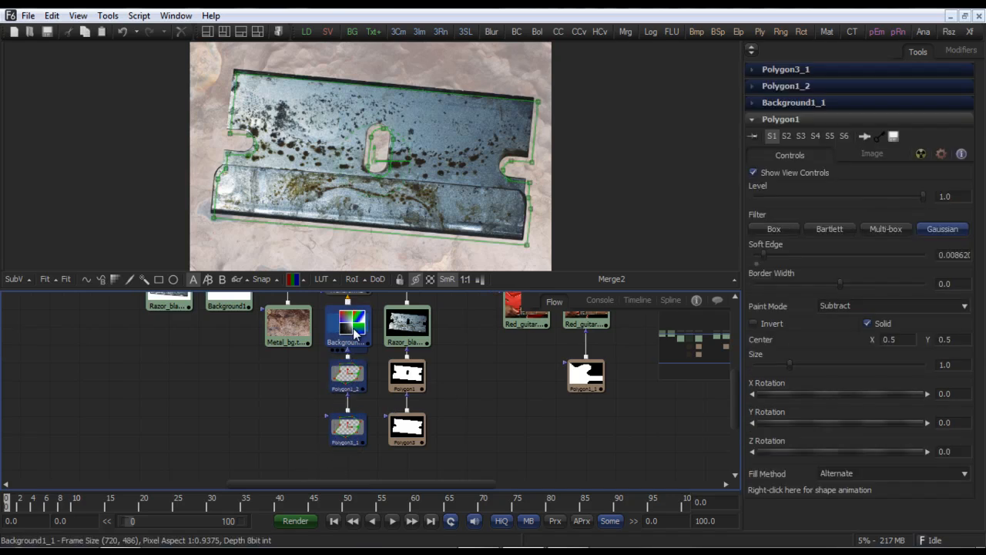
{"action": "left_click", "coordinate": [457, 352]}
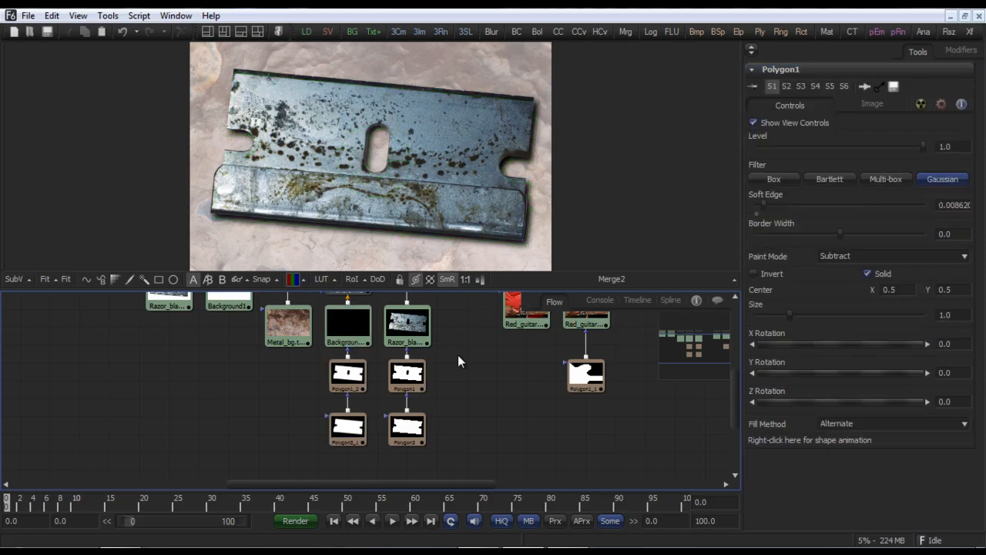
{"action": "left_click_drag", "start_coordinate": [456, 357], "coordinate": [408, 375]}
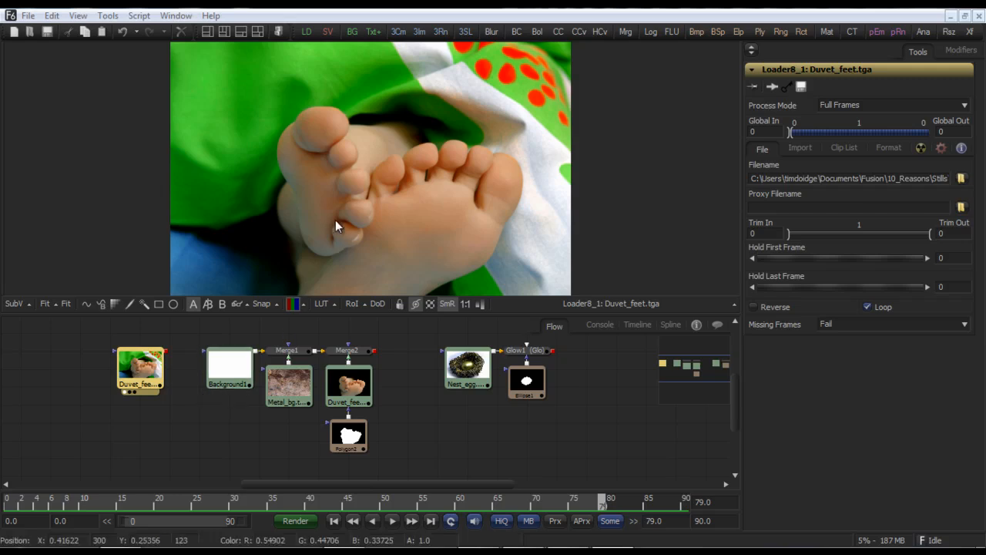
Step: Display the Metal_bg loader, Merge1 and Merge2 composite of the feet in the viewer in turn
{"action": "left_click", "coordinate": [294, 386]}
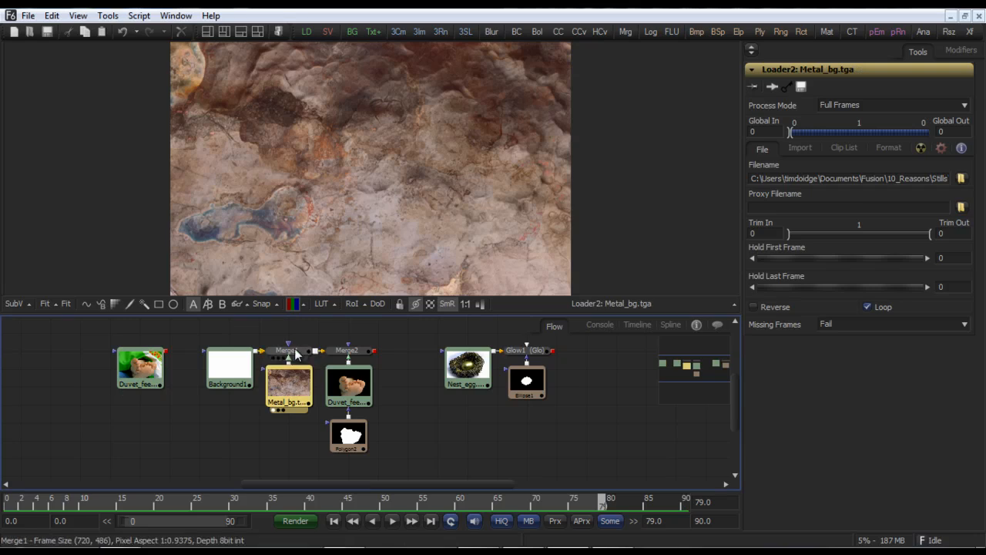
{"action": "left_click", "coordinate": [297, 353]}
{"action": "key", "text": "1"}
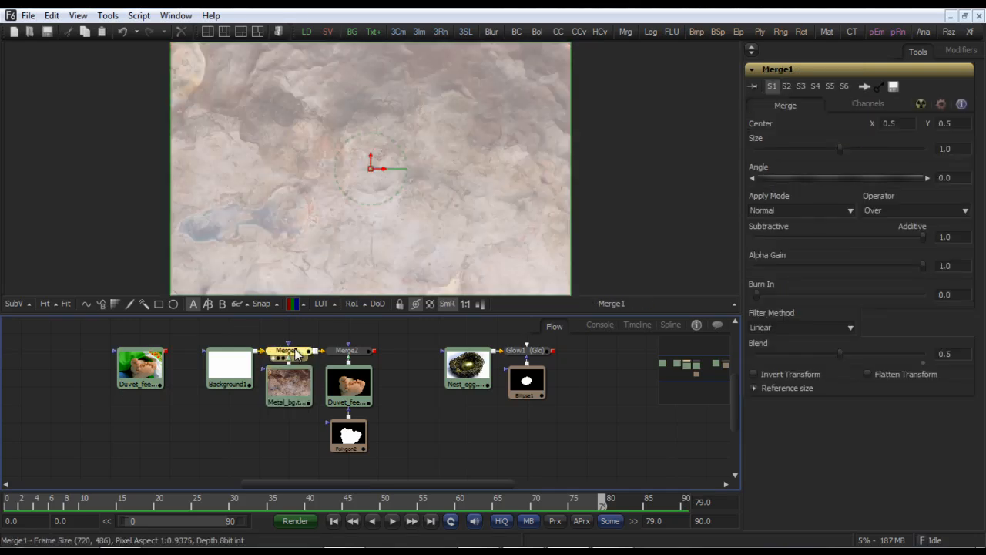
{"action": "left_click", "coordinate": [347, 354]}
{"action": "key", "text": "1"}
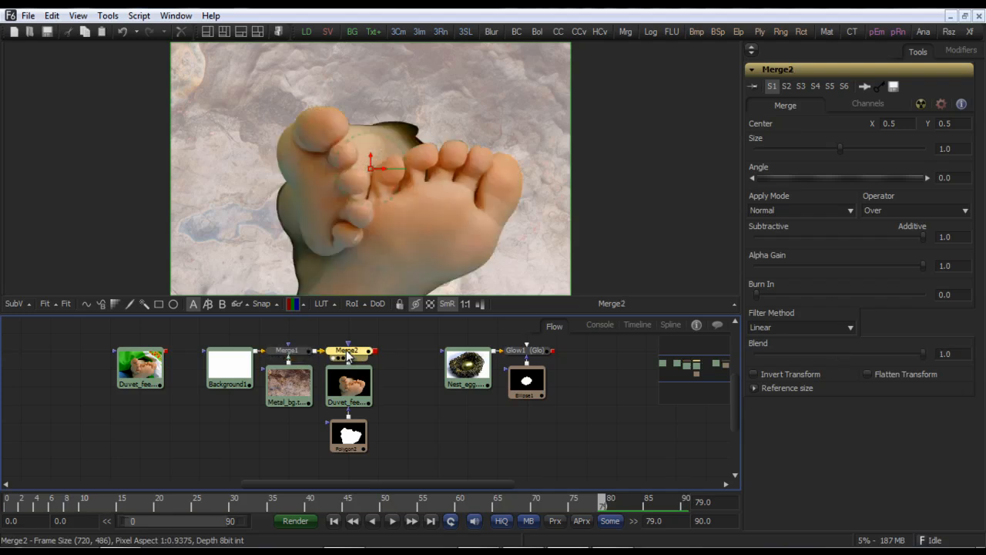
Step: Convert the Polygon2 mask around the feet into a double polyline
{"action": "left_click", "coordinate": [352, 437]}
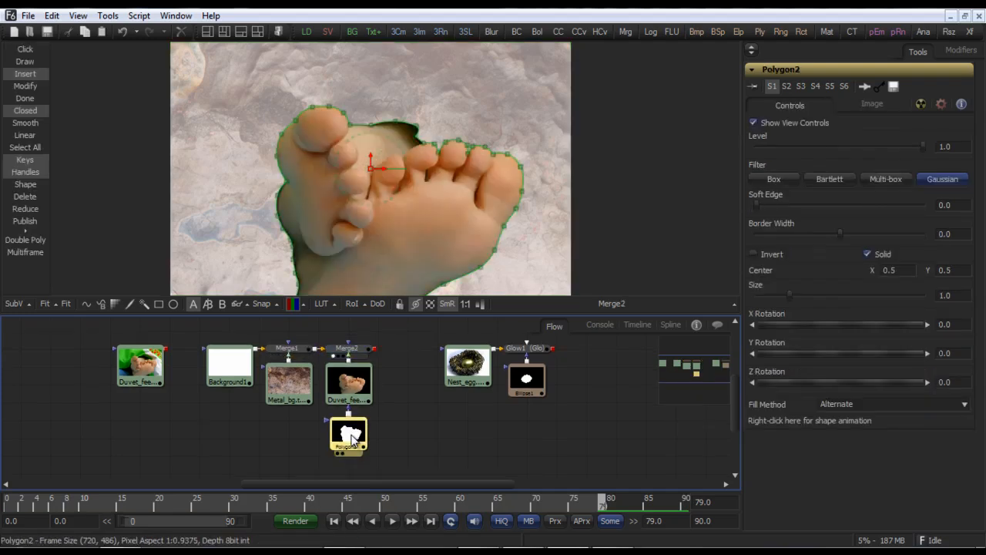
{"action": "left_click", "coordinate": [377, 429]}
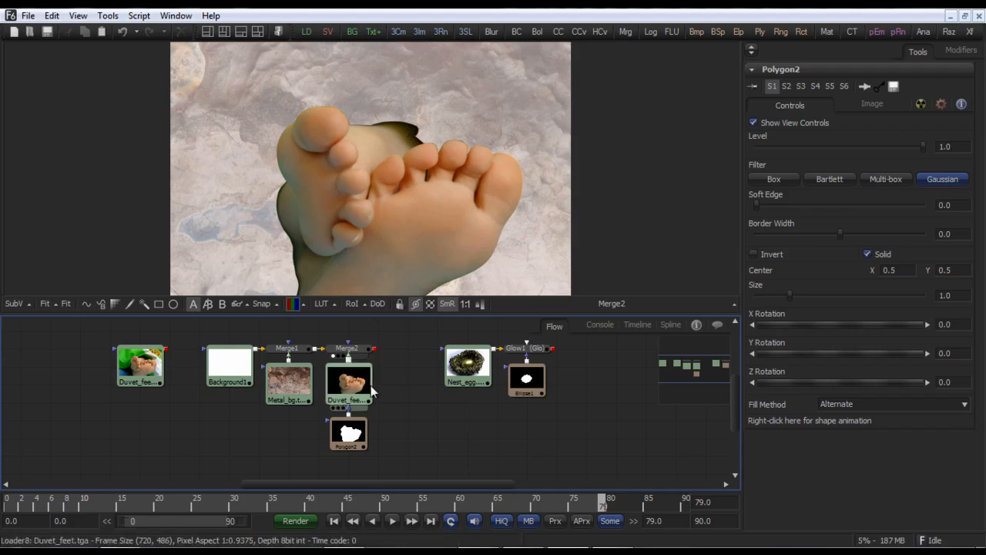
{"action": "left_click", "coordinate": [354, 433]}
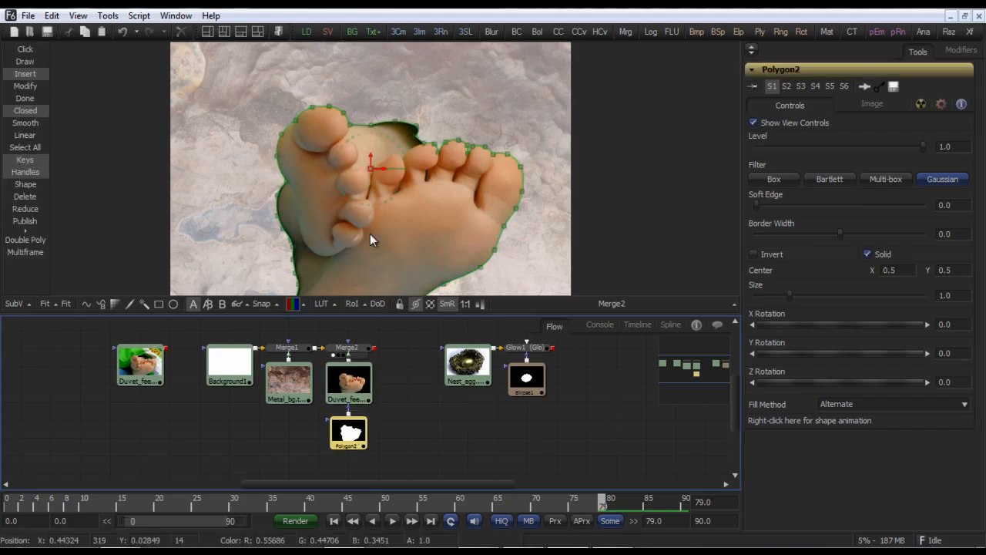
{"action": "left_click_drag", "start_coordinate": [378, 220], "coordinate": [565, 206]}
{"action": "left_click_drag", "start_coordinate": [497, 151], "coordinate": [471, 304]}
{"action": "left_click_drag", "start_coordinate": [332, 129], "coordinate": [470, 214]}
{"action": "left_click", "coordinate": [40, 241]}
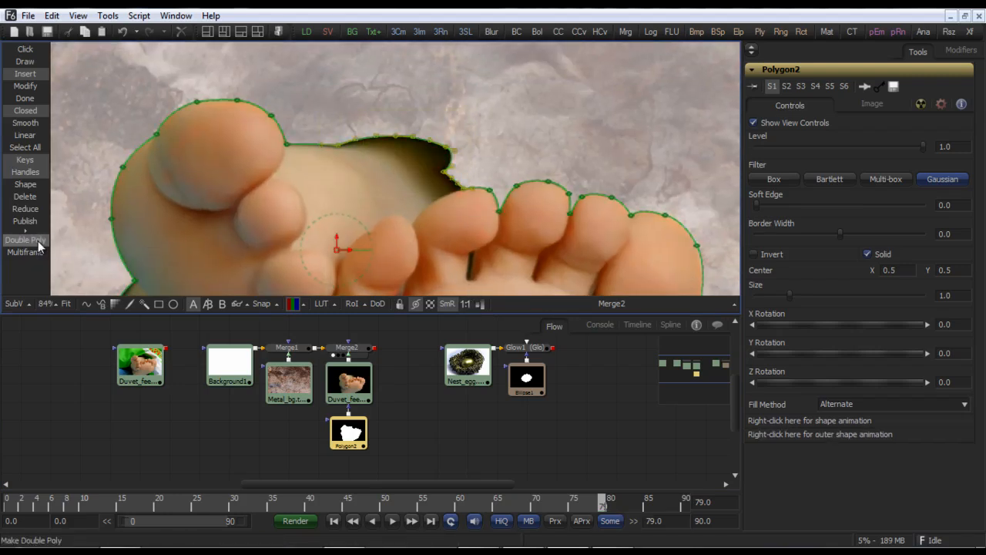
Step: Toggle Follow Inner Polyline for the outer polygon, then select and move the outer points along the gap between the feet
{"action": "right_click", "coordinate": [355, 191]}
{"action": "mouse_move", "coordinate": [445, 410]}
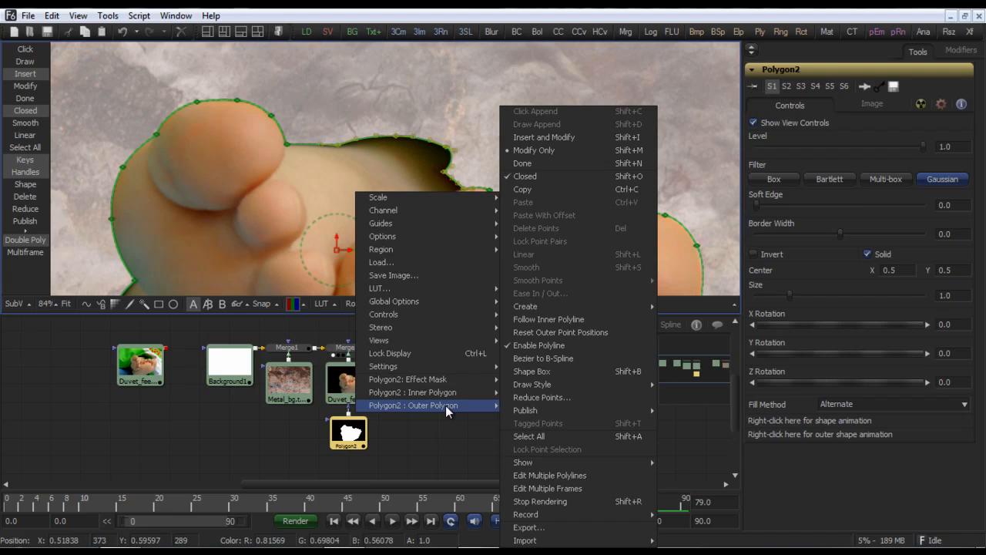
{"action": "left_click", "coordinate": [536, 323]}
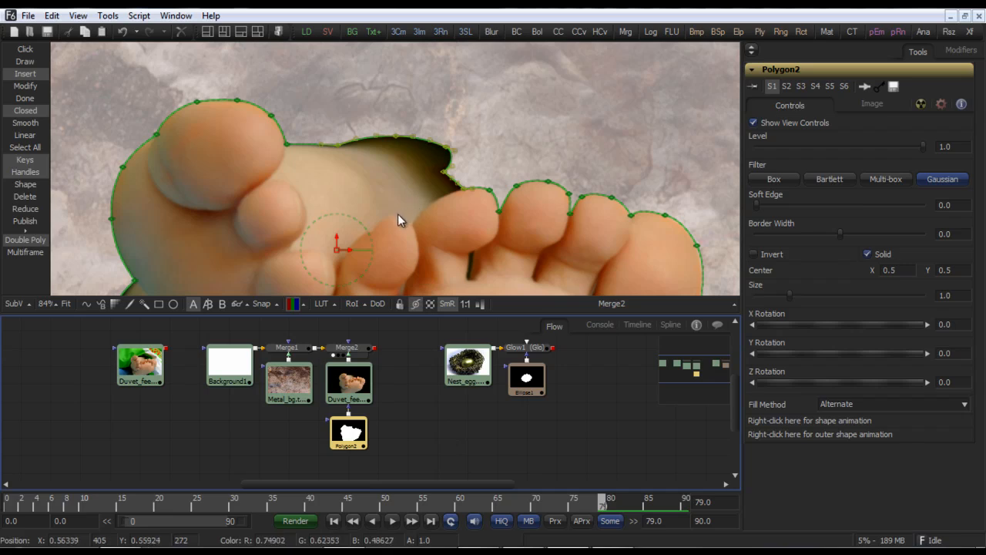
{"action": "left_click_drag", "start_coordinate": [398, 213], "coordinate": [305, 284]}
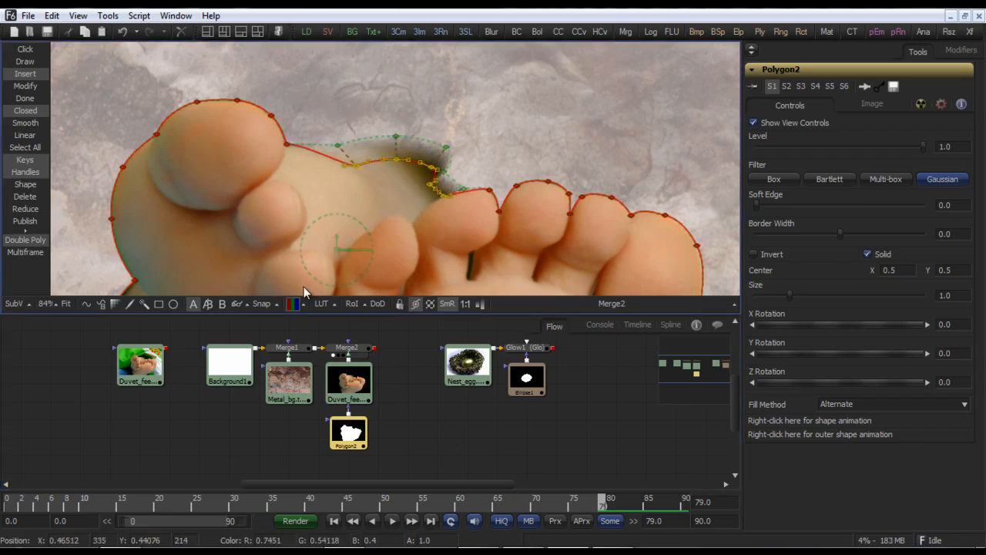
{"action": "left_click", "coordinate": [407, 372]}
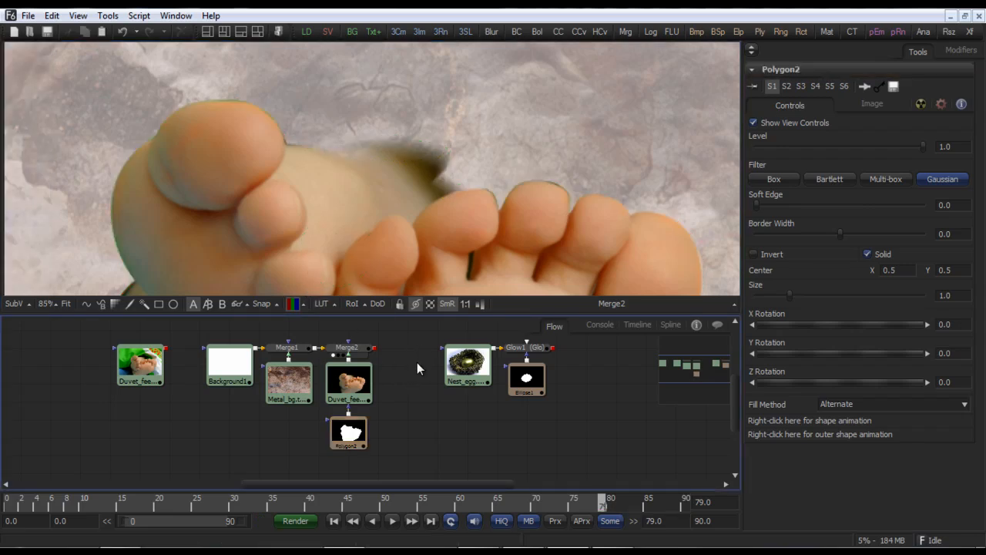
Step: Try a soft edge of about 0.0155 on the Polygon2 mask and set it back to 0
{"action": "left_click", "coordinate": [65, 304]}
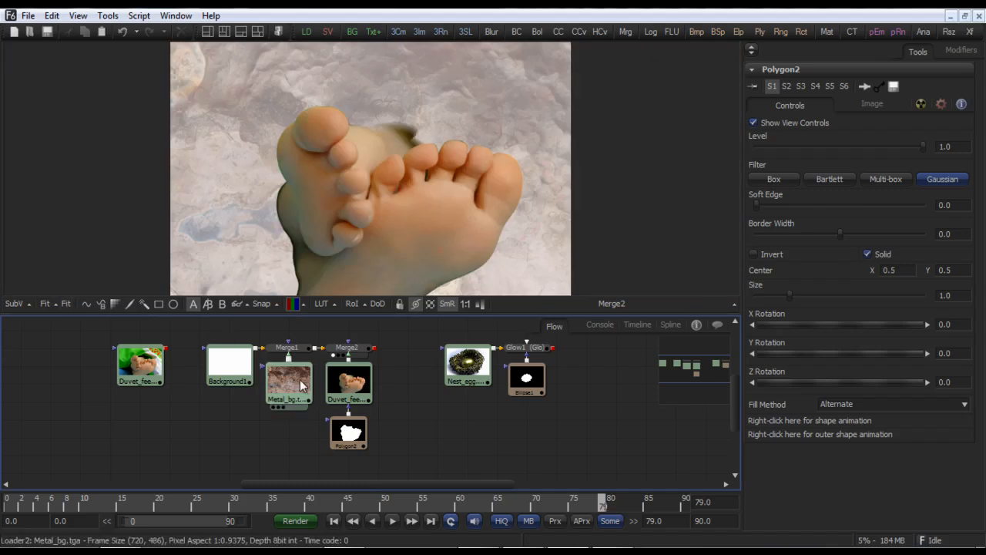
{"action": "left_click", "coordinate": [353, 433]}
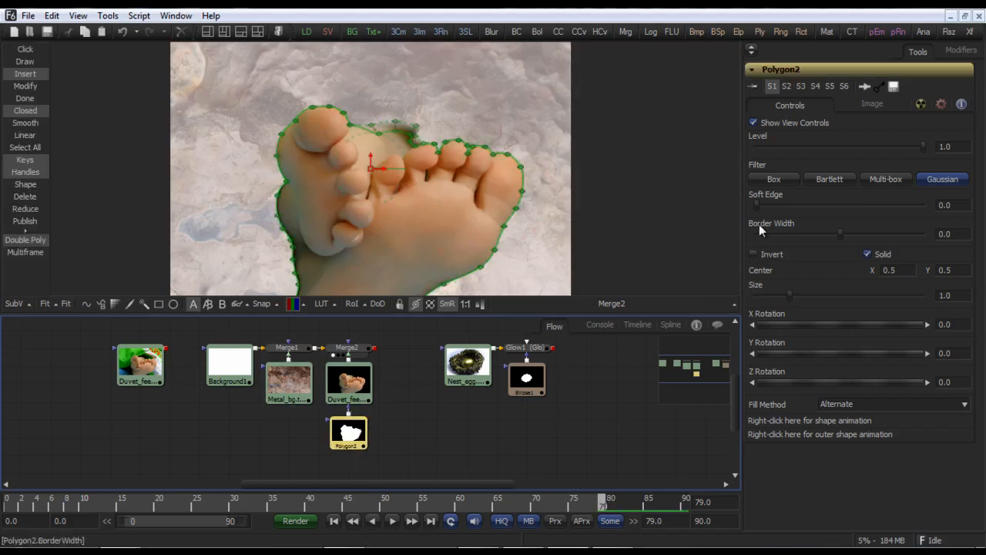
{"action": "left_click_drag", "start_coordinate": [752, 202], "coordinate": [769, 204]}
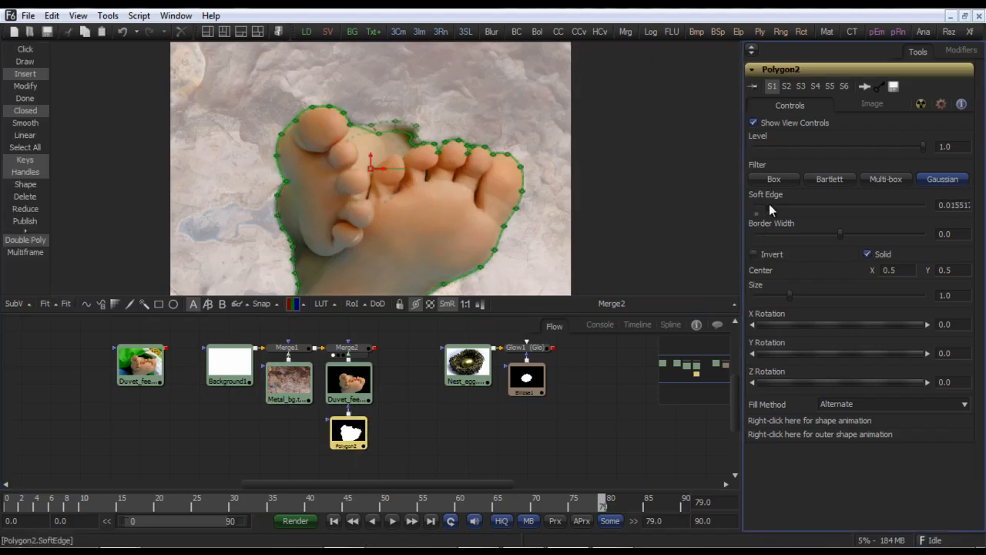
{"action": "left_click", "coordinate": [430, 432]}
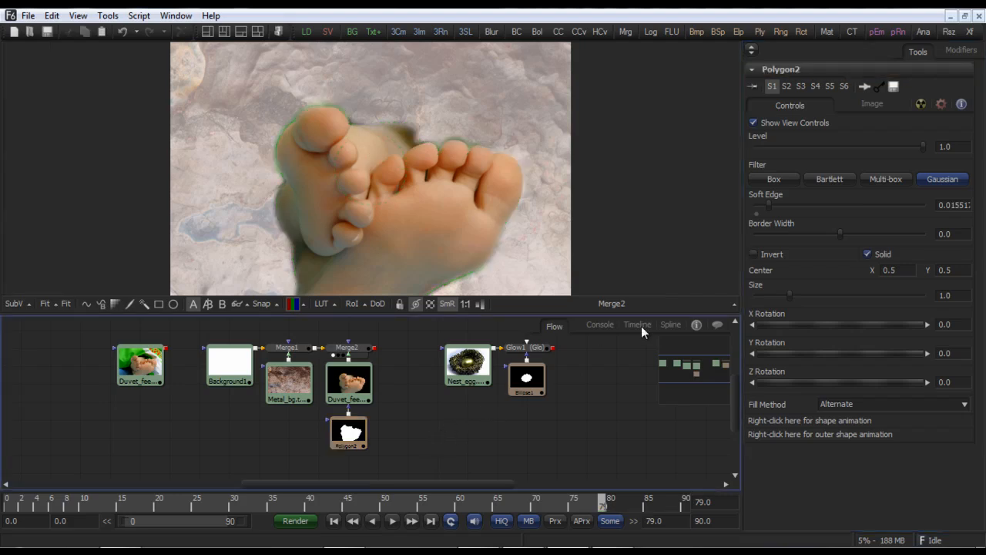
{"action": "left_click_drag", "start_coordinate": [768, 205], "coordinate": [765, 205]}
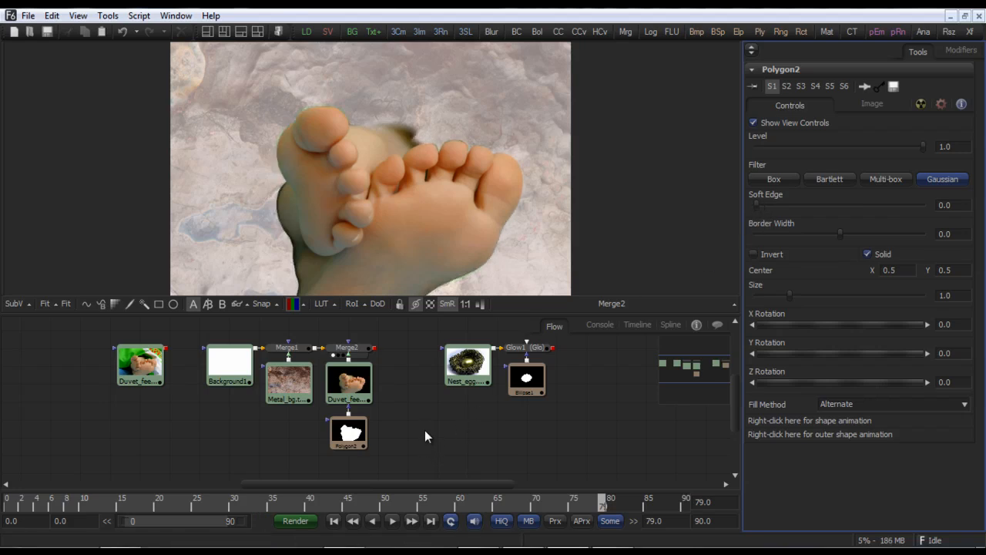
Step: Display the Nest_egg loader, the Glow1 result and the Ellipse1 mask in the viewer
{"action": "left_click", "coordinate": [467, 368]}
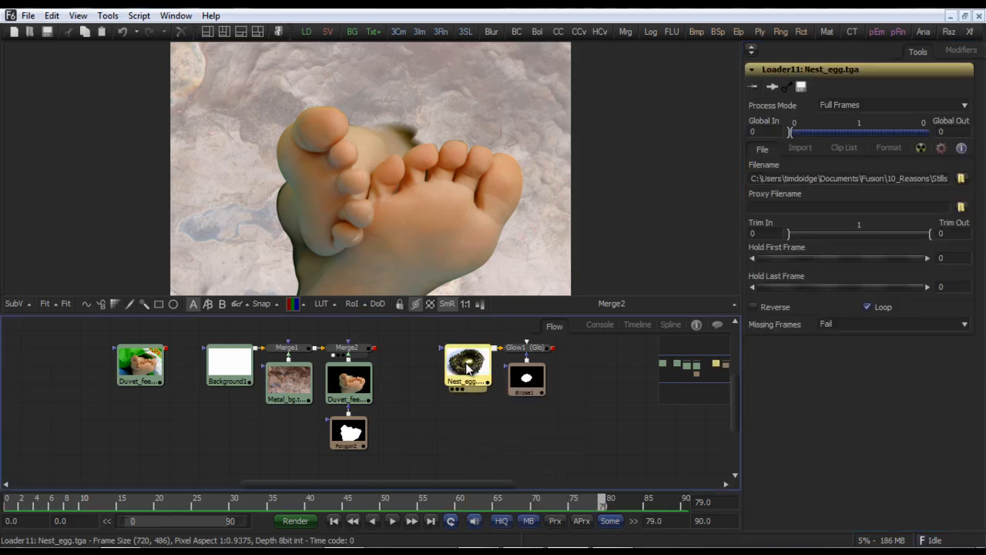
{"action": "key", "text": "1"}
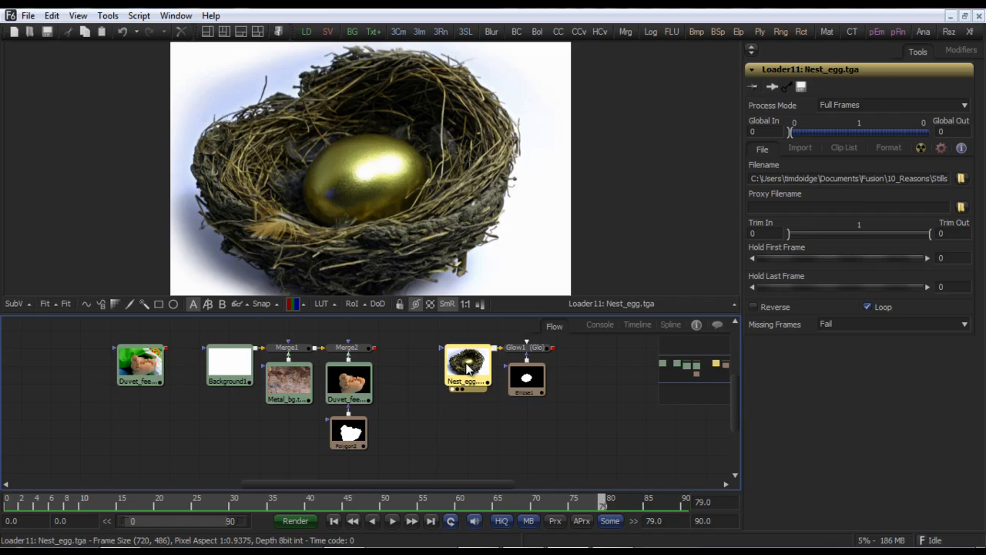
{"action": "left_click", "coordinate": [524, 351]}
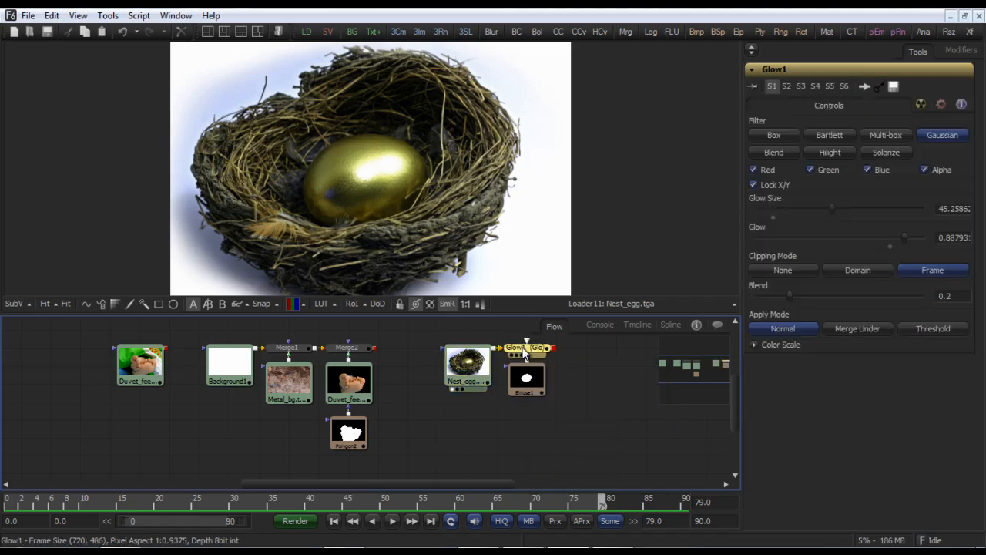
{"action": "key", "text": "1"}
{"action": "left_click", "coordinate": [528, 386]}
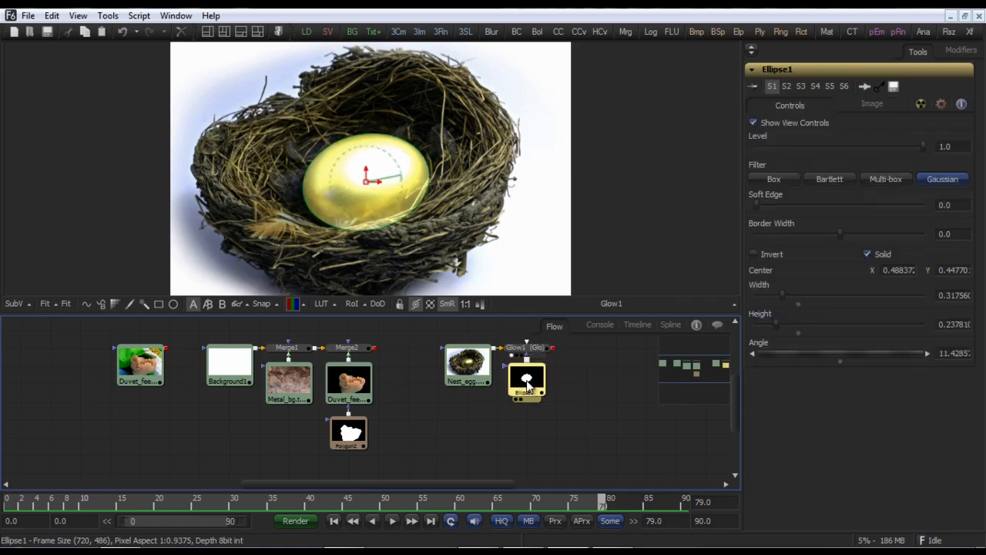
{"action": "left_click", "coordinate": [578, 375]}
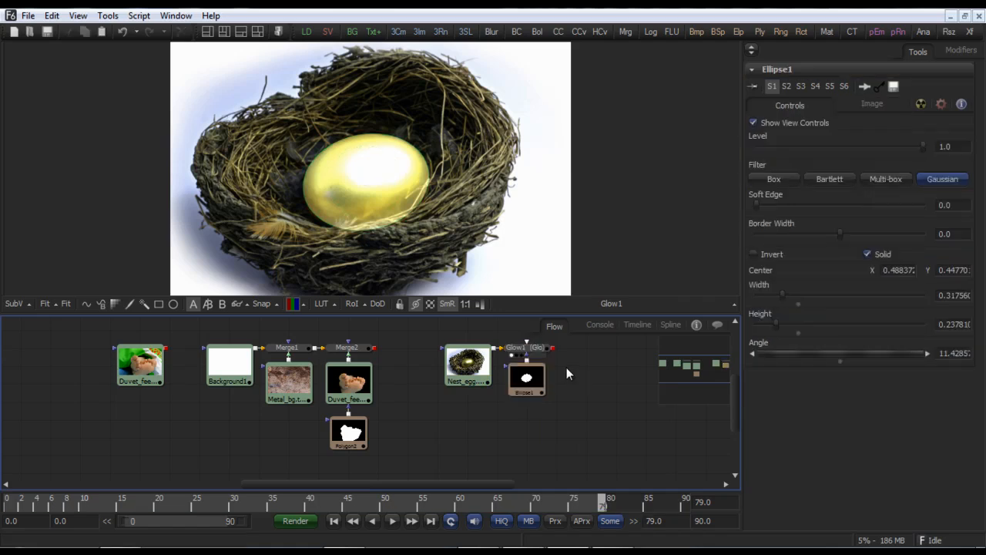
Step: Set Glow1's glow size to about 42.67 and display the masked glowing egg
{"action": "left_click", "coordinate": [533, 353]}
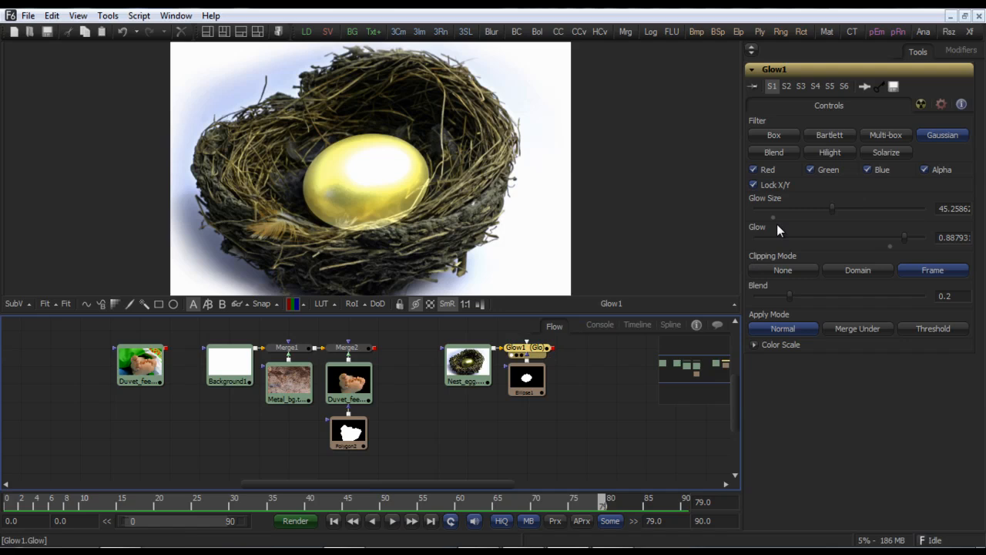
{"action": "mouse_move", "coordinate": [830, 207]}
{"action": "left_mouse_down"}
{"action": "mouse_move", "coordinate": [778, 215]}
{"action": "mouse_move", "coordinate": [886, 220]}
{"action": "mouse_move", "coordinate": [774, 220]}
{"action": "mouse_move", "coordinate": [864, 224]}
{"action": "mouse_move", "coordinate": [795, 223]}
{"action": "mouse_move", "coordinate": [863, 226]}
{"action": "mouse_move", "coordinate": [807, 226]}
{"action": "mouse_move", "coordinate": [829, 226]}
{"action": "left_mouse_up"}
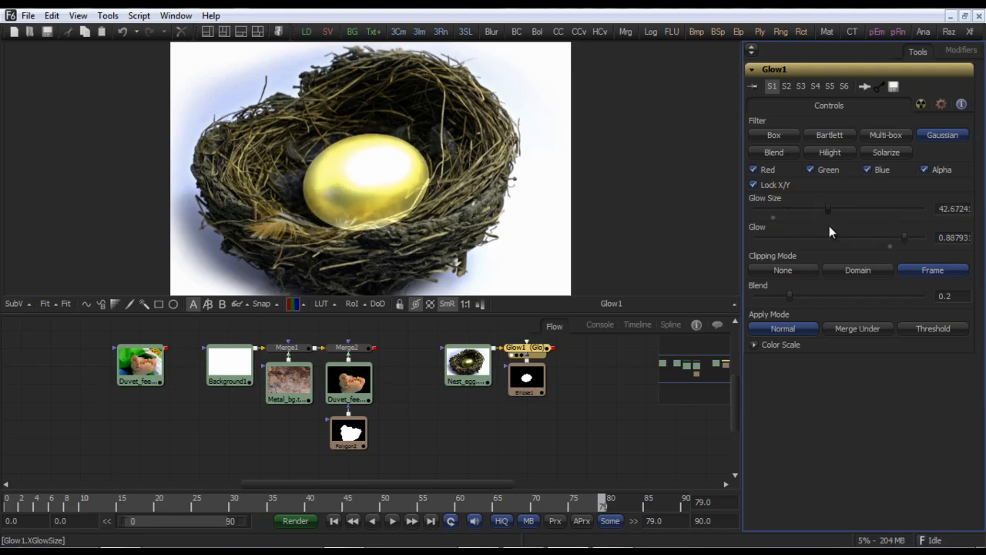
{"action": "left_click_drag", "start_coordinate": [569, 376], "coordinate": [551, 388]}
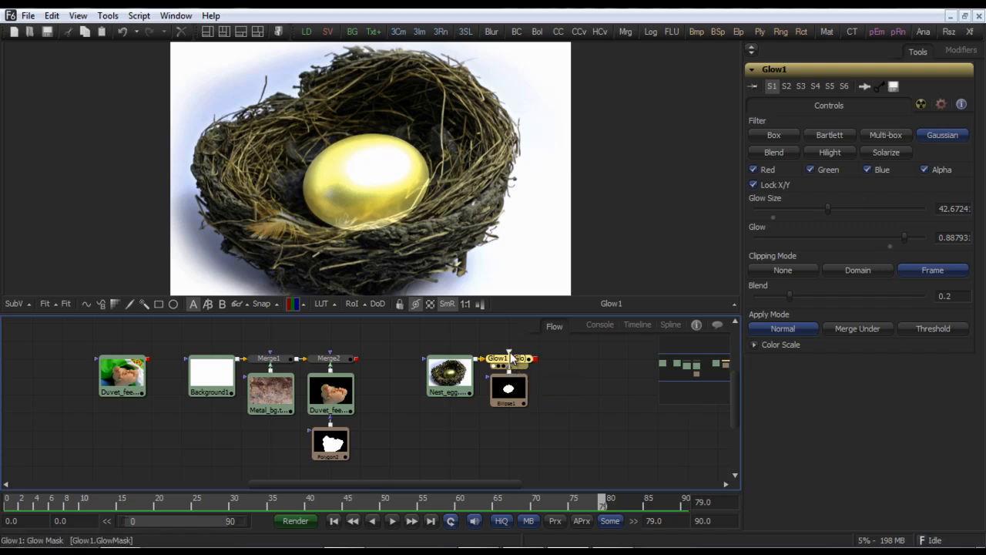
{"action": "left_click_drag", "start_coordinate": [511, 354], "coordinate": [510, 354]}
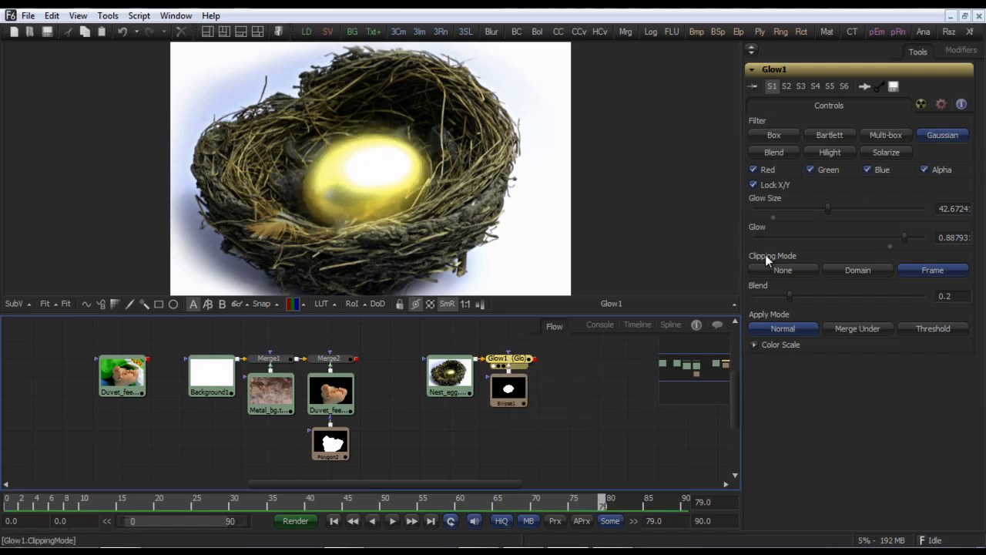
Step: Set Glow1's glow size to about 18.1 and play the glowing egg result
{"action": "left_click_drag", "start_coordinate": [827, 208], "coordinate": [766, 213]}
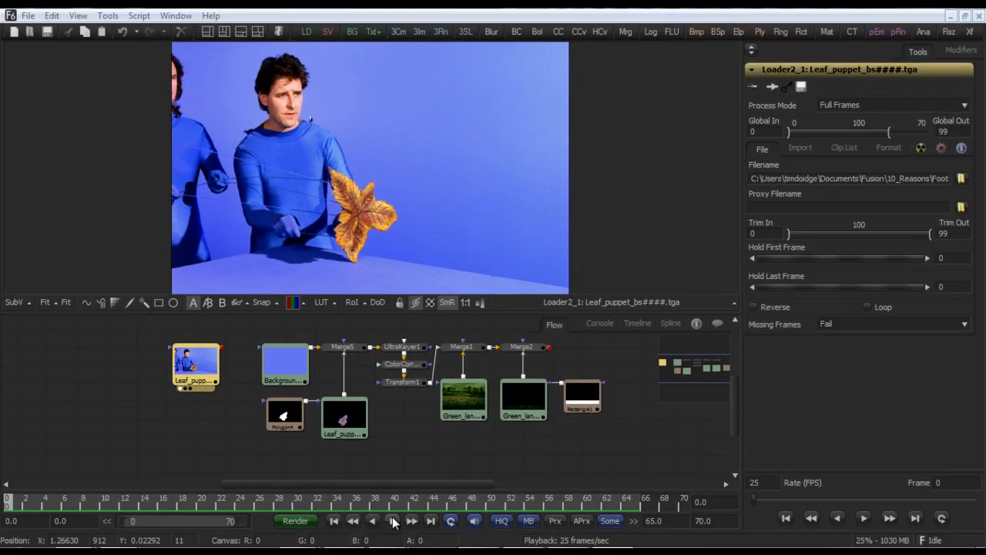
{"action": "left_click", "coordinate": [393, 522]}
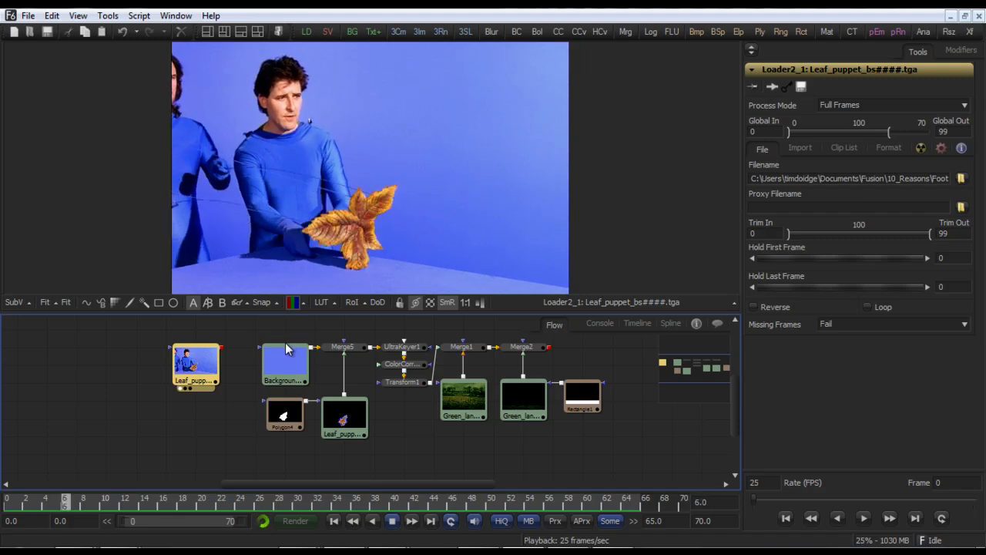
Step: Play the leaf puppet composition, viewing the Leaf_puppet loader and showing the animated Polygon4 mask's controls
{"action": "left_click", "coordinate": [290, 416]}
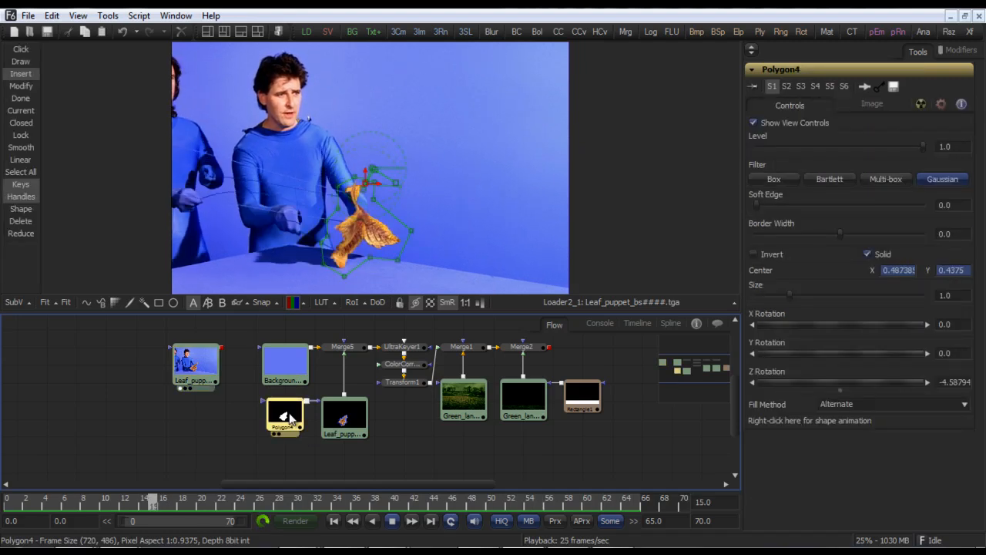
{"action": "left_click", "coordinate": [393, 521]}
{"action": "left_click", "coordinate": [353, 432]}
{"action": "key", "text": "1"}
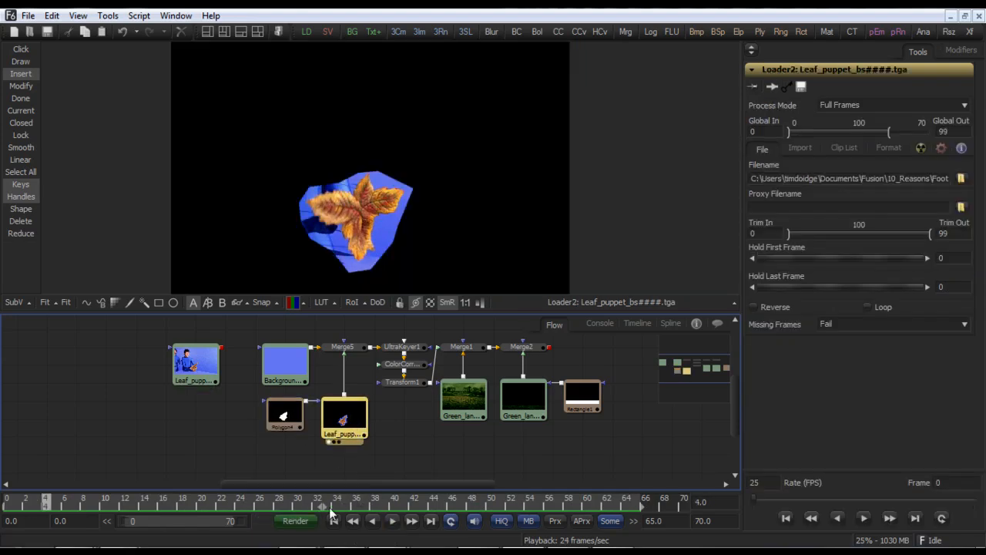
{"action": "left_click", "coordinate": [297, 420]}
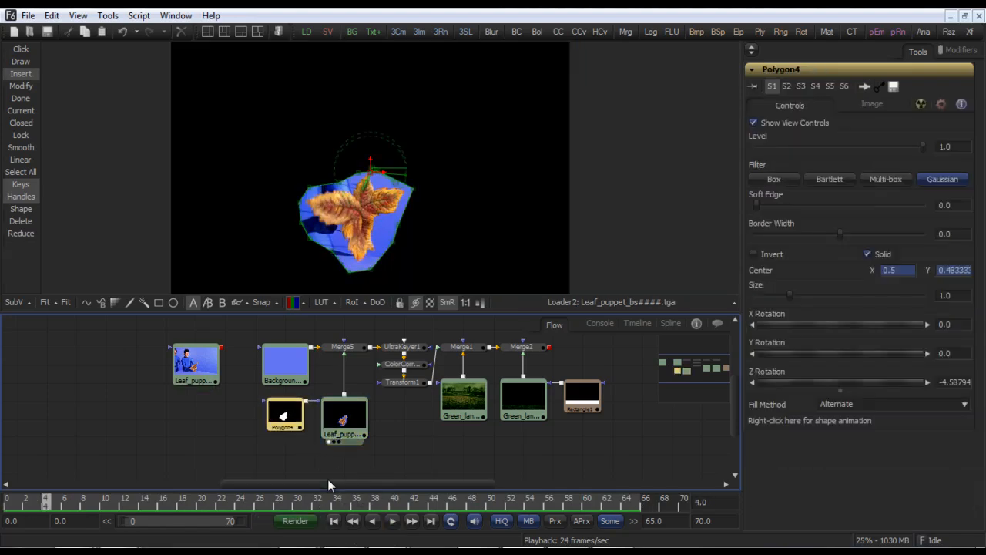
{"action": "left_click", "coordinate": [393, 521]}
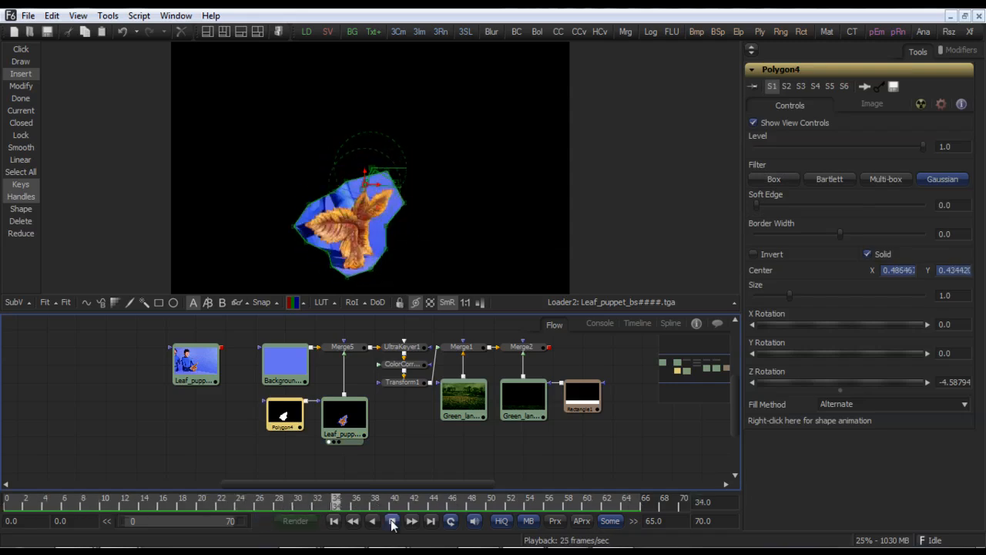
{"action": "left_click", "coordinate": [393, 522]}
Step: Move two points of the Polygon4 mask outward so it fully encloses the leaf at frame 41
{"action": "left_click_drag", "start_coordinate": [418, 241], "coordinate": [554, 211]}
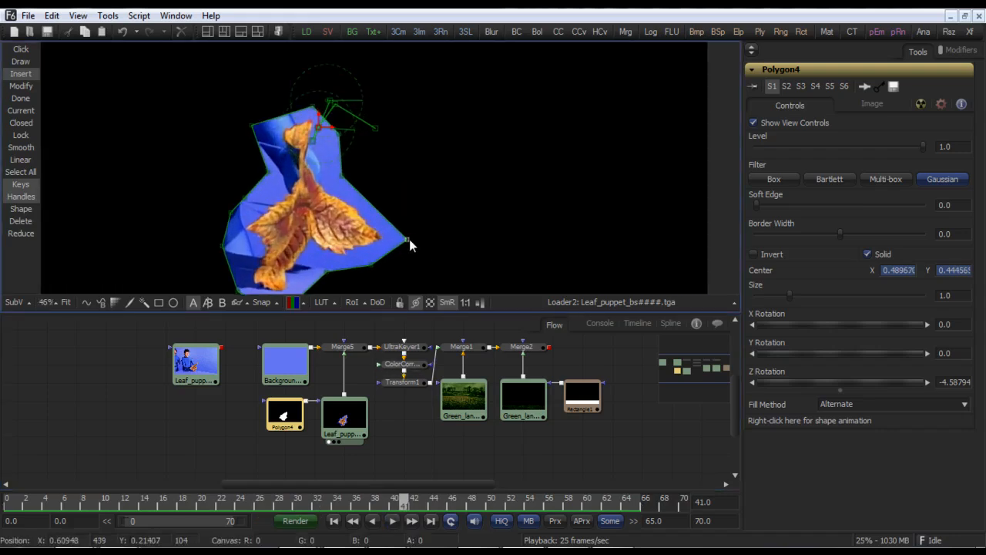
{"action": "left_click_drag", "start_coordinate": [408, 241], "coordinate": [453, 245]}
{"action": "left_click_drag", "start_coordinate": [341, 175], "coordinate": [433, 172]}
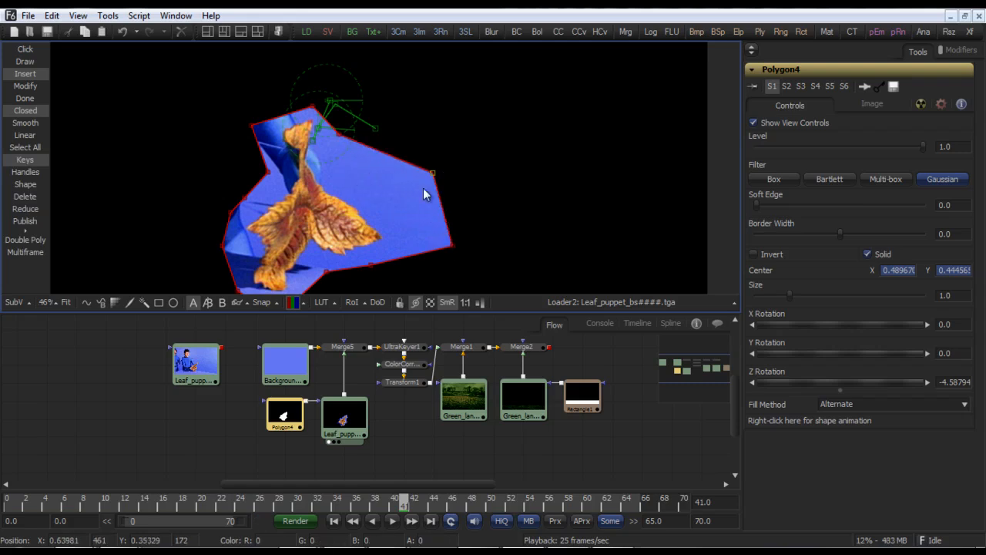
Step: Step through frames and play back the masked leaf to check the animated polygon fits
{"action": "left_click", "coordinate": [352, 522]}
{"action": "left_click", "coordinate": [411, 521]}
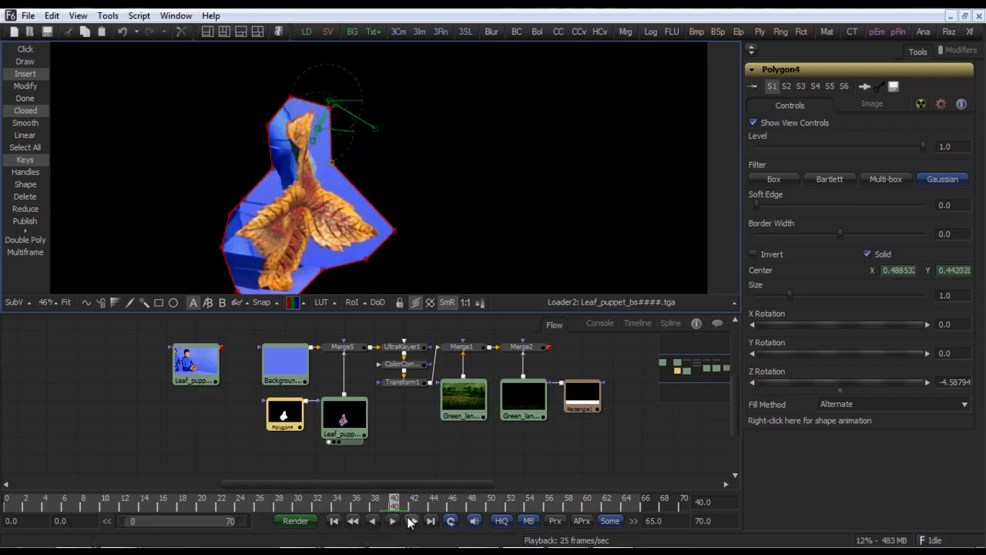
{"action": "left_click", "coordinate": [411, 522]}
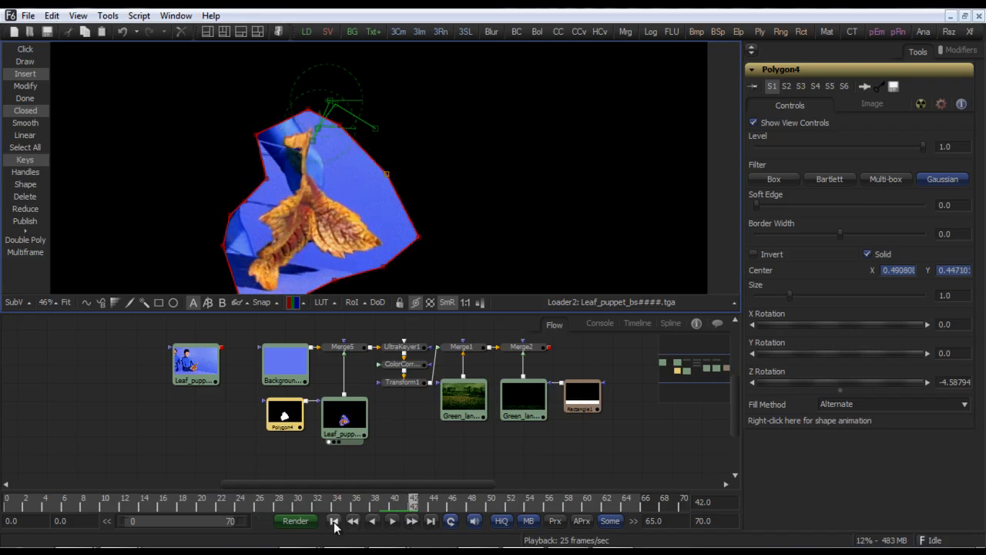
{"action": "left_click", "coordinate": [334, 522]}
{"action": "left_click", "coordinate": [391, 522]}
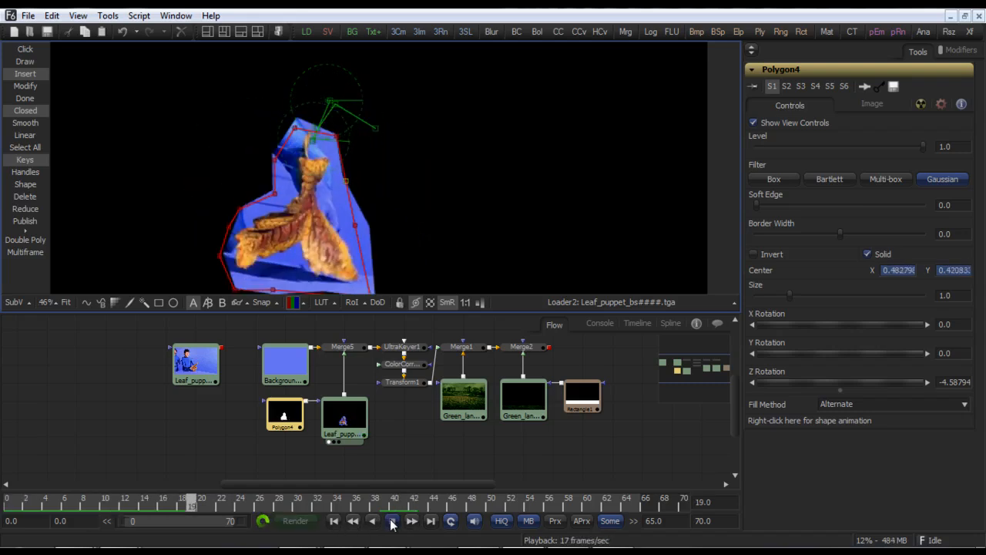
{"action": "left_click", "coordinate": [392, 521]}
{"action": "left_click", "coordinate": [66, 302]}
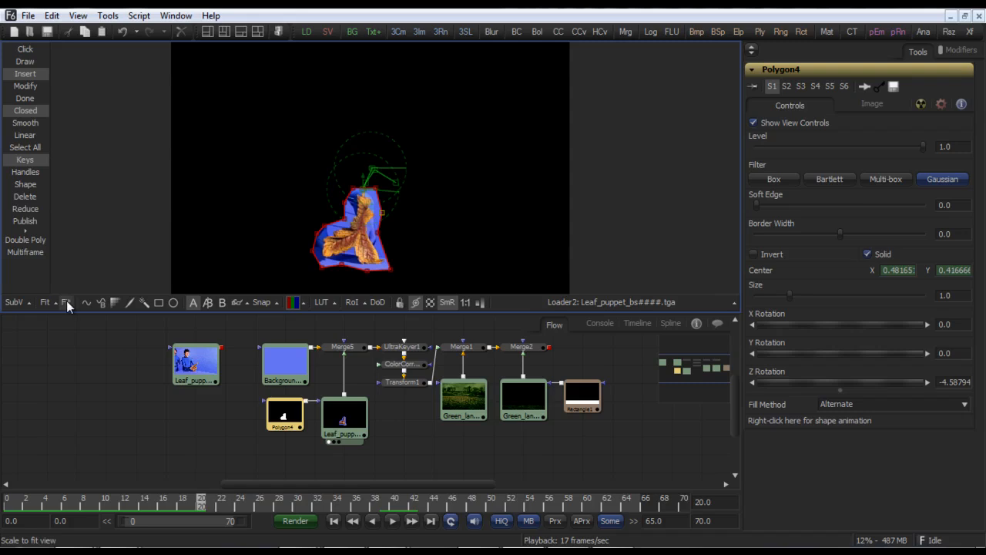
{"action": "left_click", "coordinate": [392, 522]}
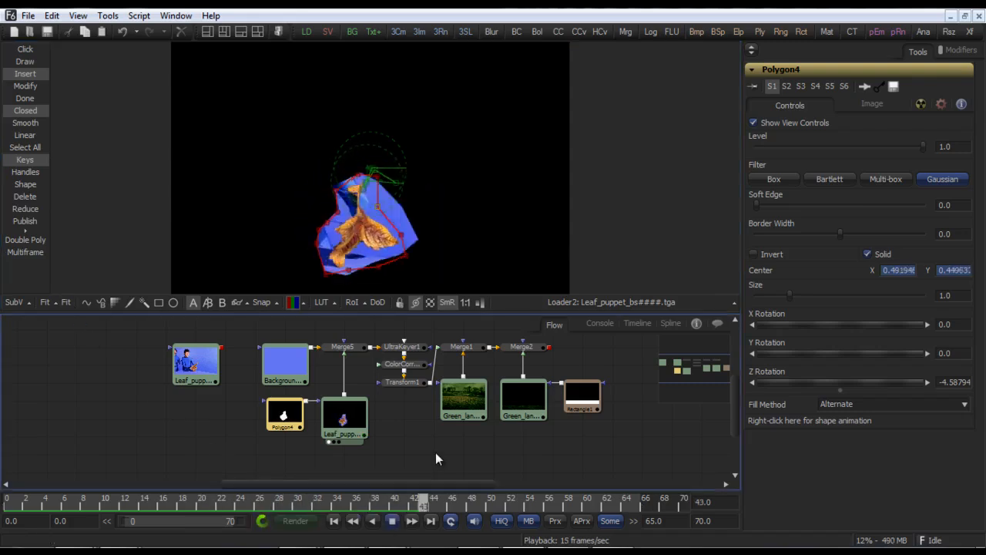
{"action": "left_click", "coordinate": [391, 524]}
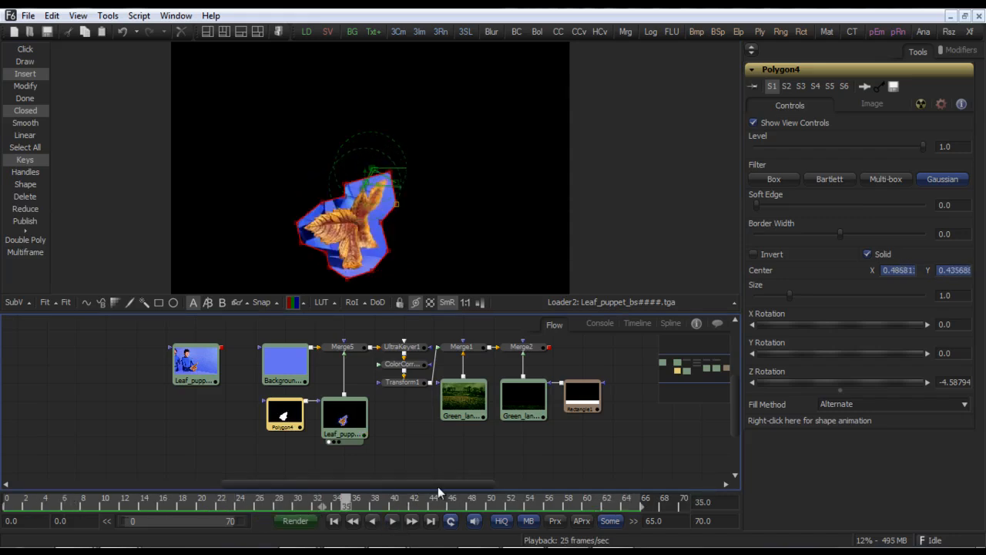
Step: Display the Merge2 composite of the leaf over the field and play it from the start
{"action": "left_click", "coordinate": [519, 347]}
{"action": "key", "text": "1"}
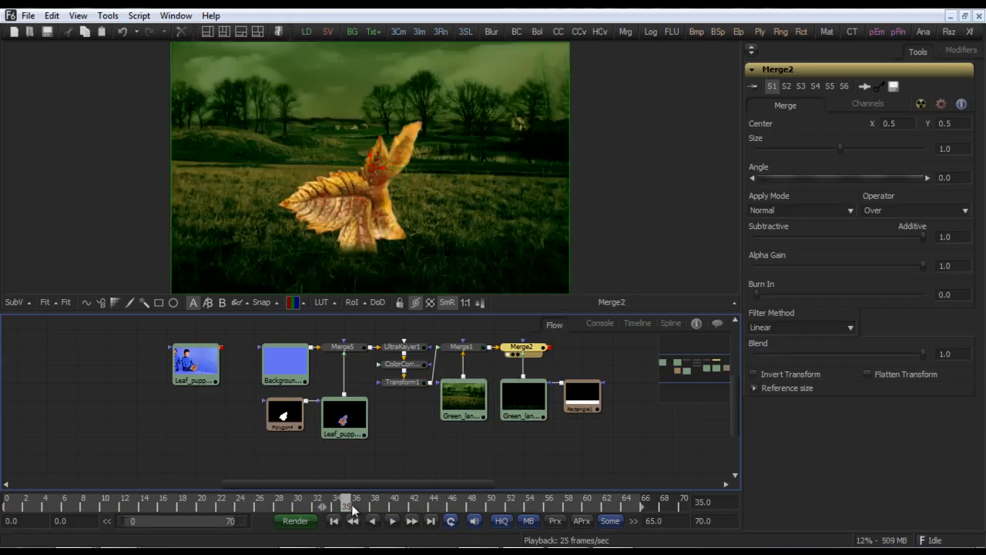
{"action": "left_click", "coordinate": [334, 521]}
{"action": "left_click", "coordinate": [391, 522]}
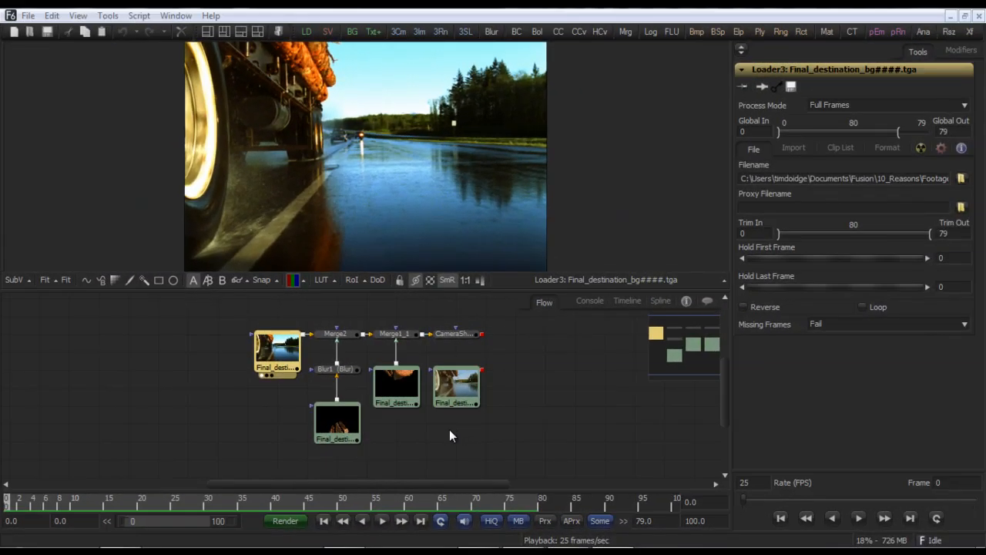
Step: Play the Final_destination composition, displaying the reflection loader, Merge2, the logs loader and CameraShake1 in turn
{"action": "left_click", "coordinate": [381, 521]}
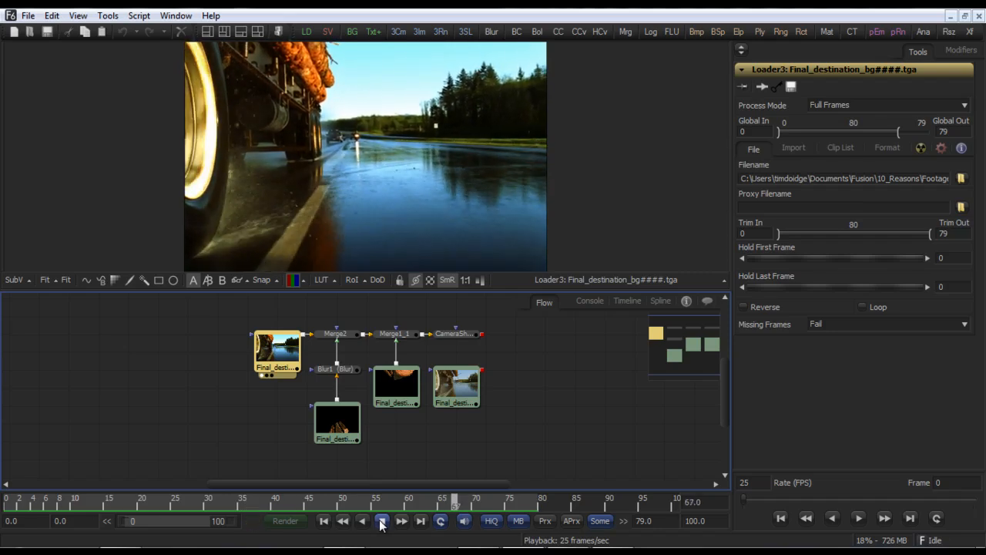
{"action": "left_click", "coordinate": [340, 426]}
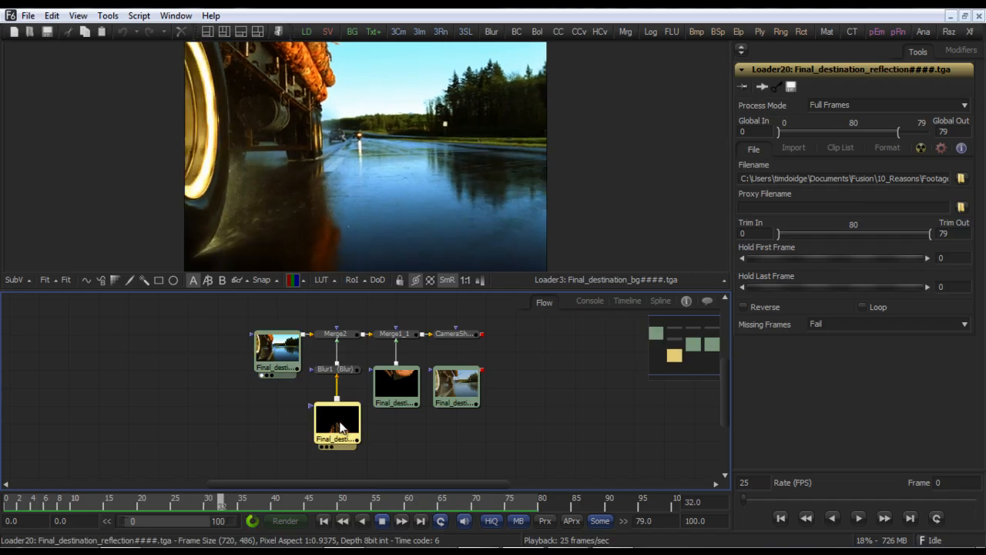
{"action": "key", "text": "1"}
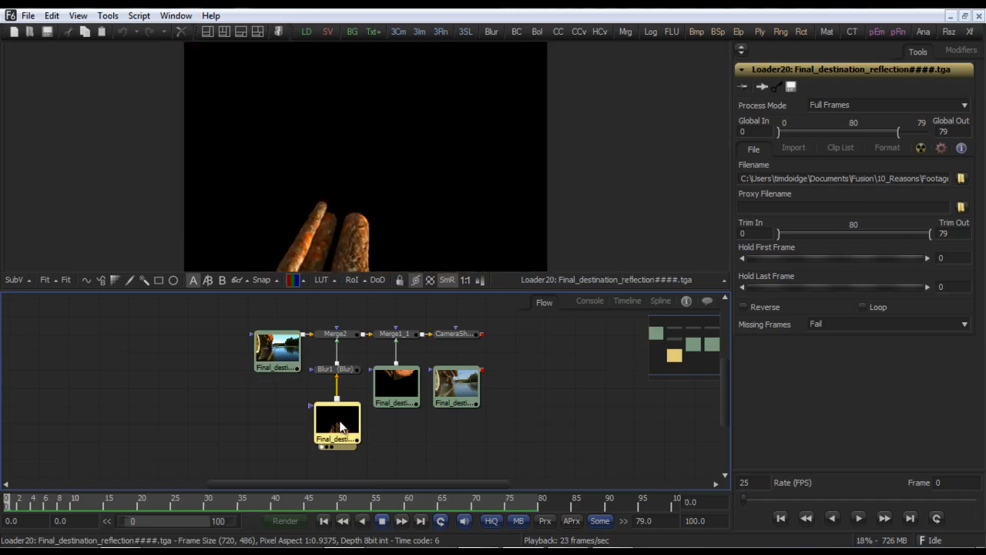
{"action": "left_click", "coordinate": [339, 334]}
{"action": "key", "text": "1"}
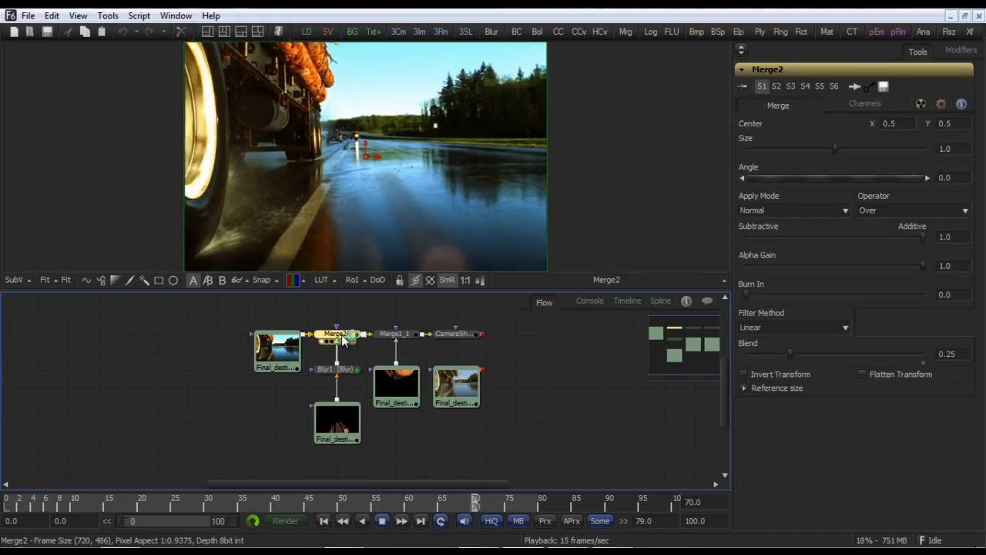
{"action": "left_click", "coordinate": [408, 387]}
{"action": "key", "text": "1"}
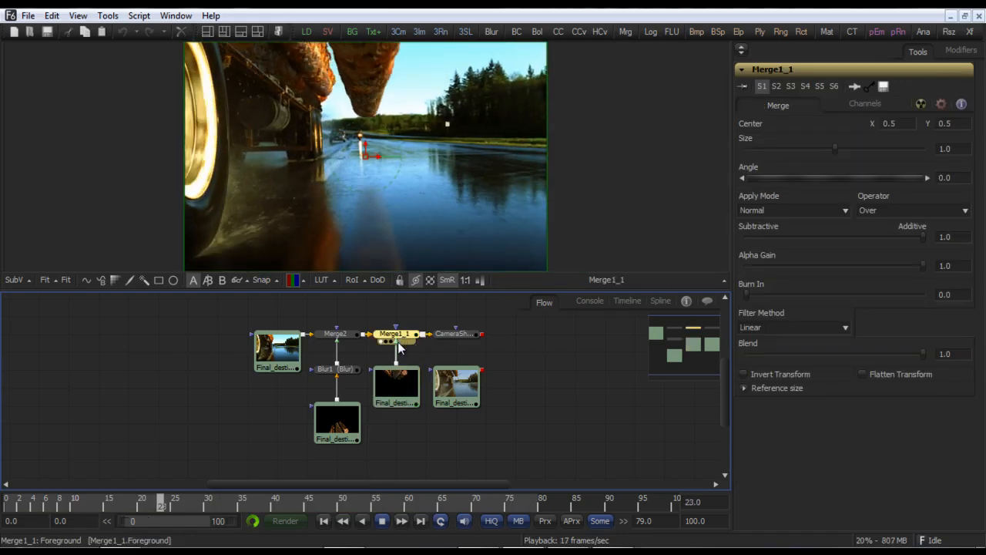
{"action": "left_click", "coordinate": [447, 336]}
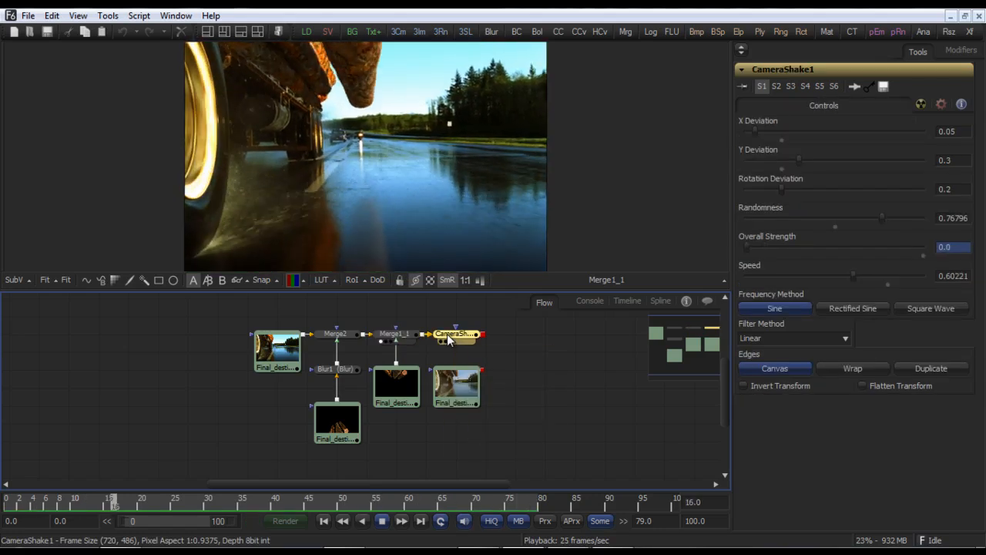
{"action": "key", "text": "1"}
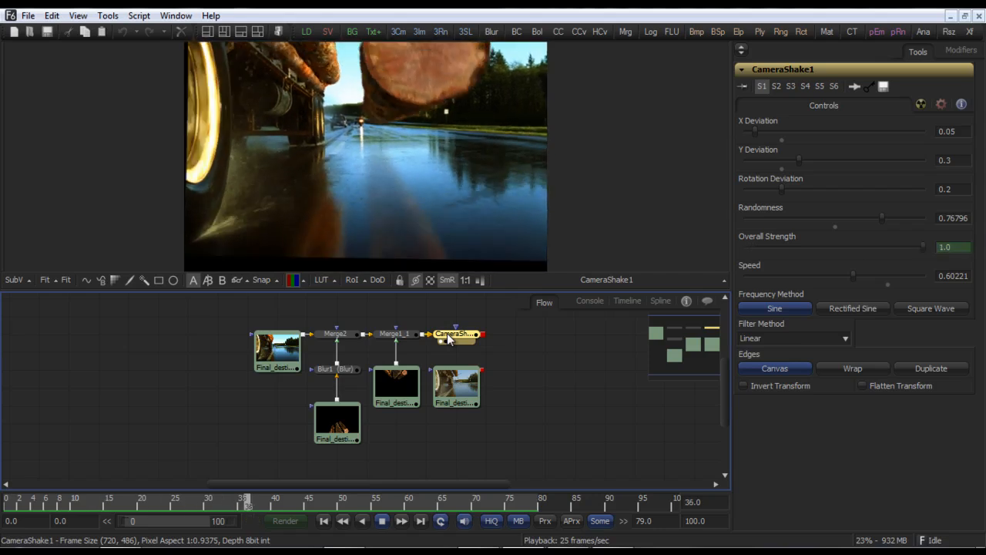
{"action": "left_click", "coordinate": [382, 521]}
Step: Open the timeline and shift CameraShake1's Overall Strength keyframes about 10 frames later
{"action": "left_click_drag", "start_coordinate": [175, 502], "coordinate": [301, 507]}
{"action": "left_click", "coordinate": [628, 302]}
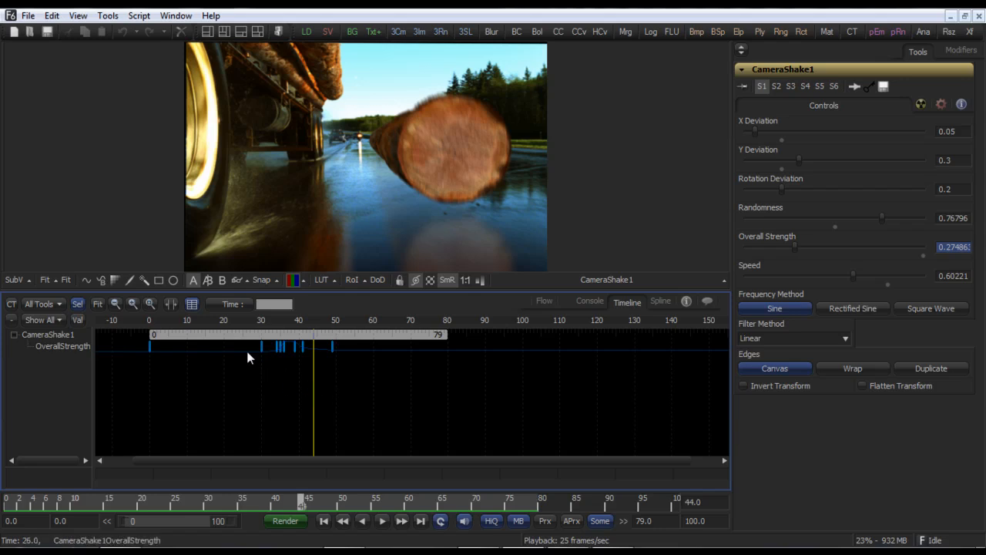
{"action": "left_click_drag", "start_coordinate": [246, 362], "coordinate": [371, 349]}
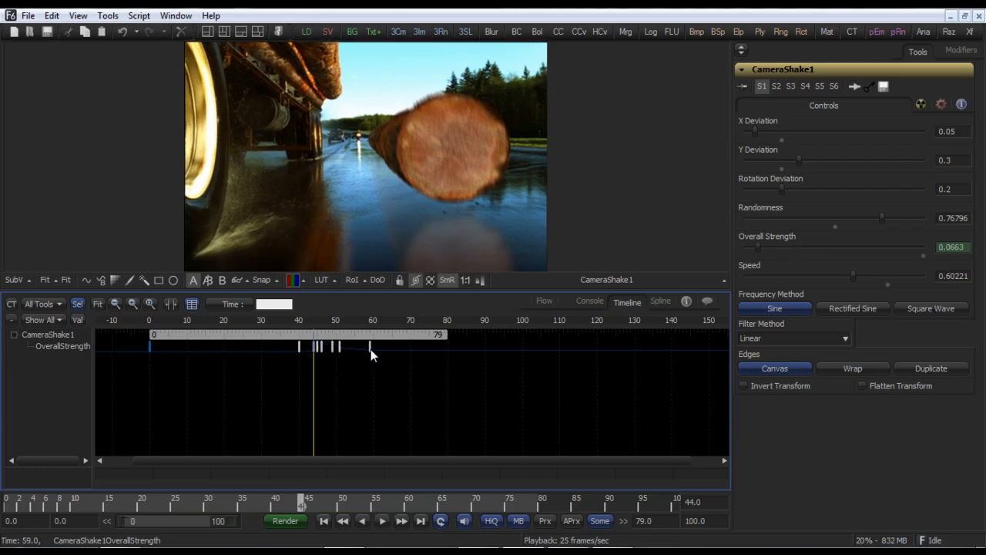
Step: Play the shaken result, then open the spline editor for Overall Strength and play again
{"action": "left_click", "coordinate": [324, 524]}
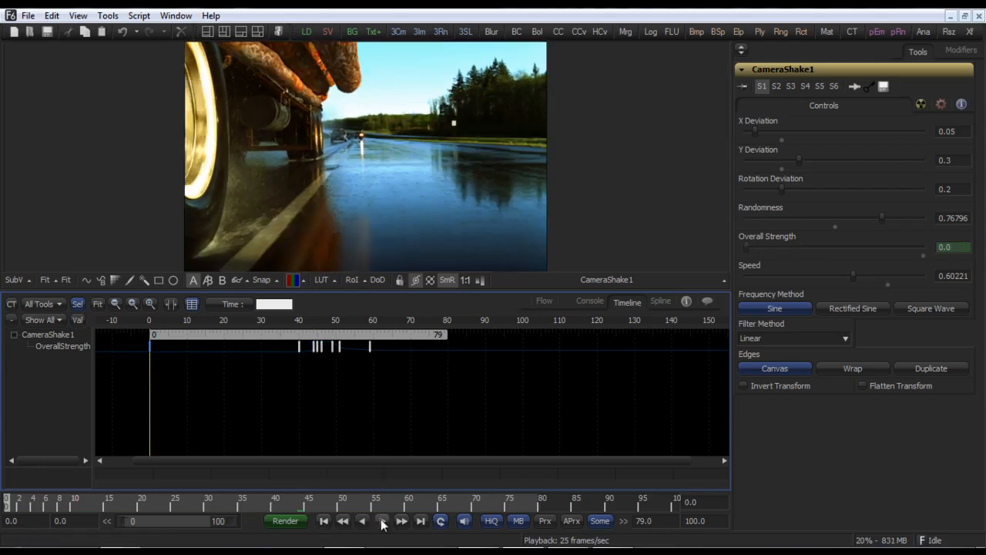
{"action": "left_click", "coordinate": [382, 522]}
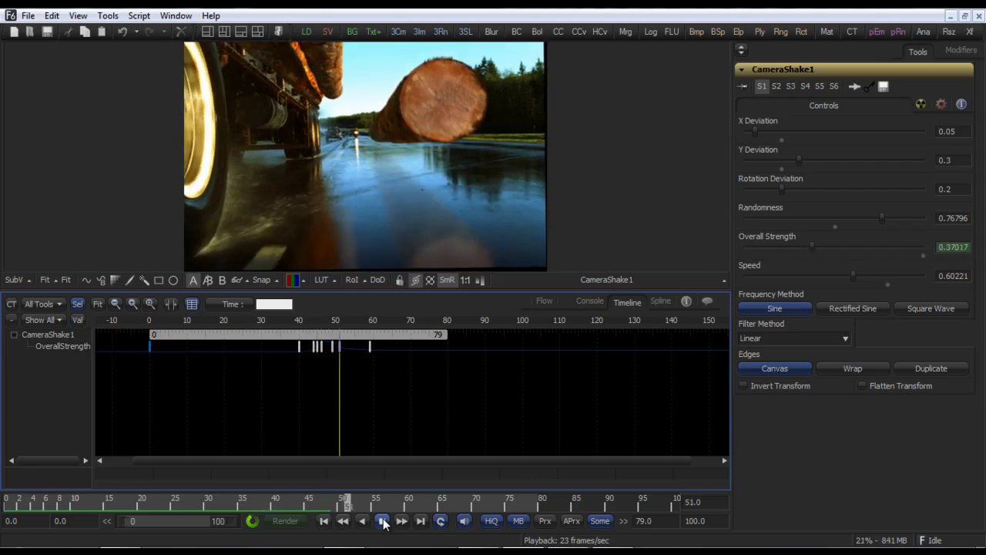
{"action": "left_click", "coordinate": [382, 523]}
{"action": "left_click", "coordinate": [324, 522]}
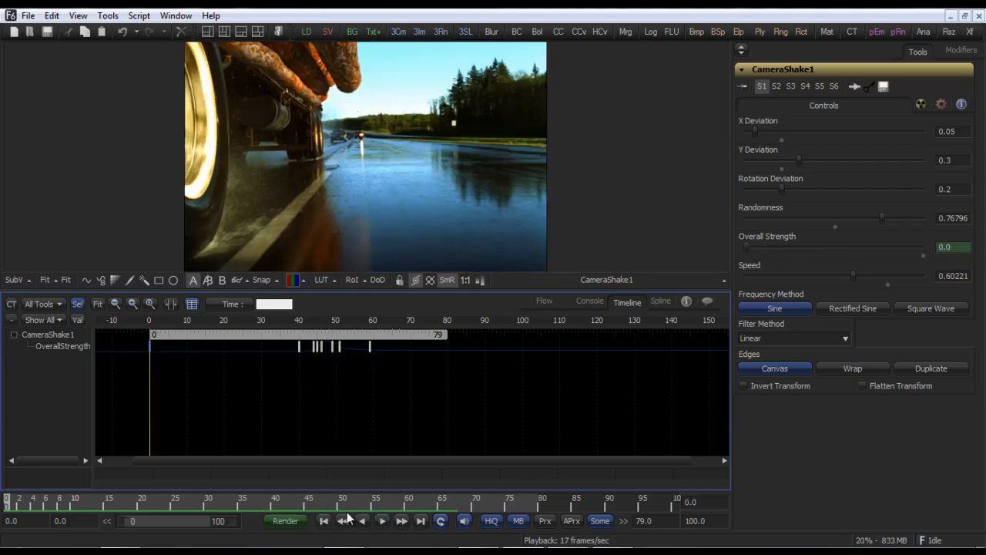
{"action": "left_click", "coordinate": [544, 301]}
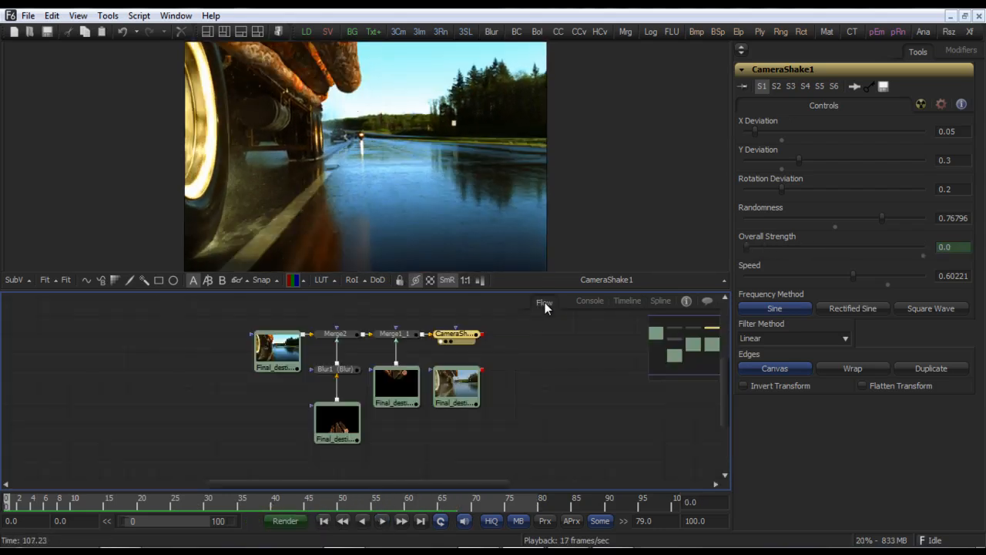
{"action": "left_click", "coordinate": [658, 301]}
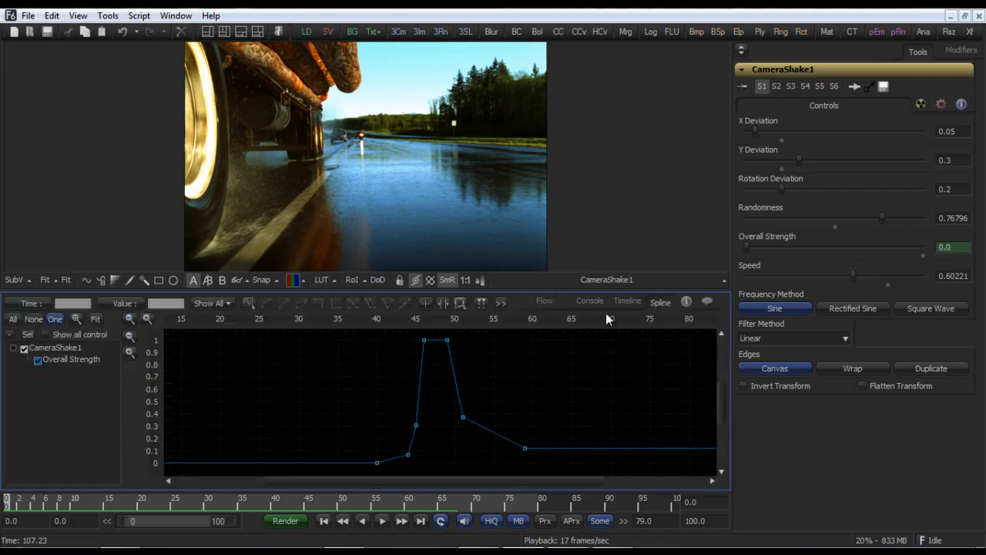
{"action": "left_click", "coordinate": [381, 521]}
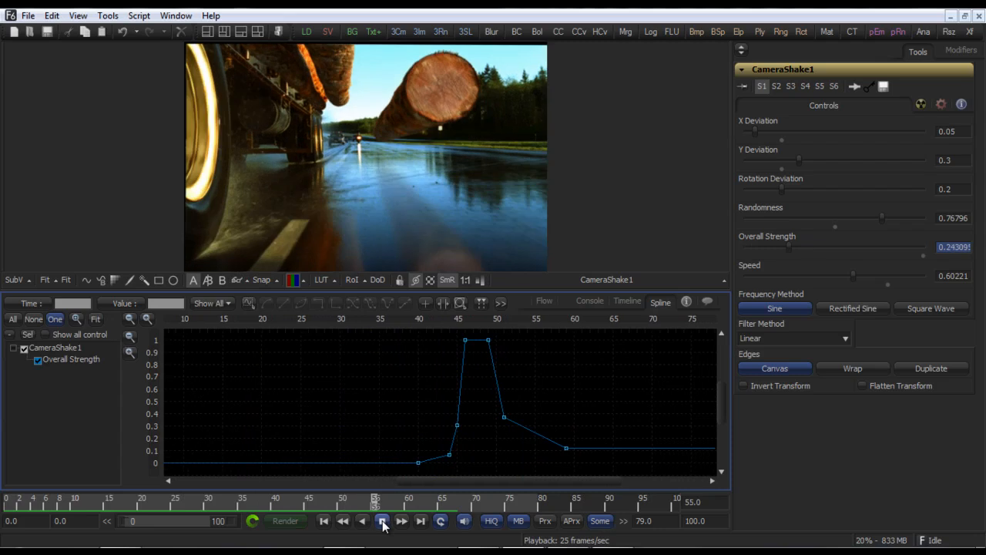
{"action": "left_click", "coordinate": [381, 521]}
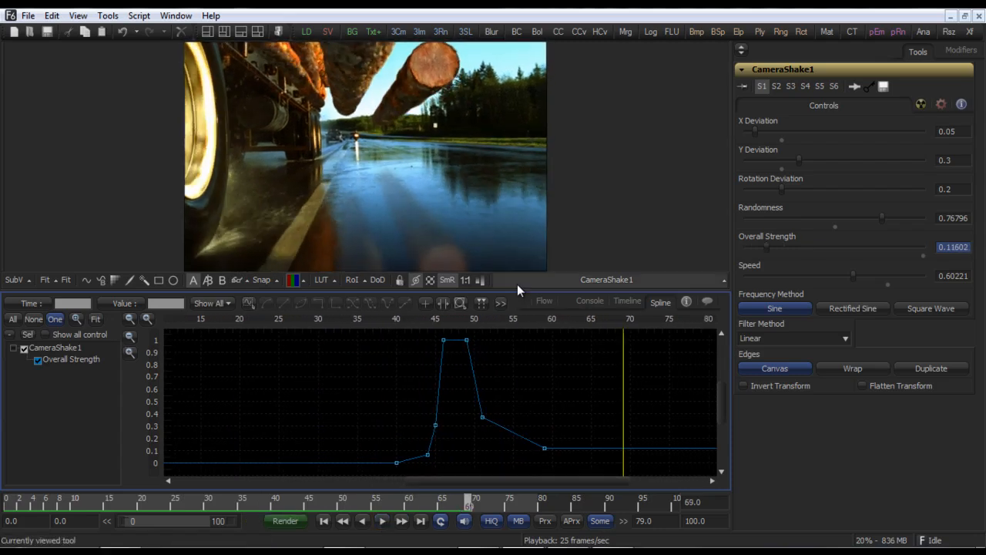
Step: Enlarge the spline editor and select all of the Overall Strength keyframes
{"action": "left_click_drag", "start_coordinate": [518, 290], "coordinate": [518, 225]}
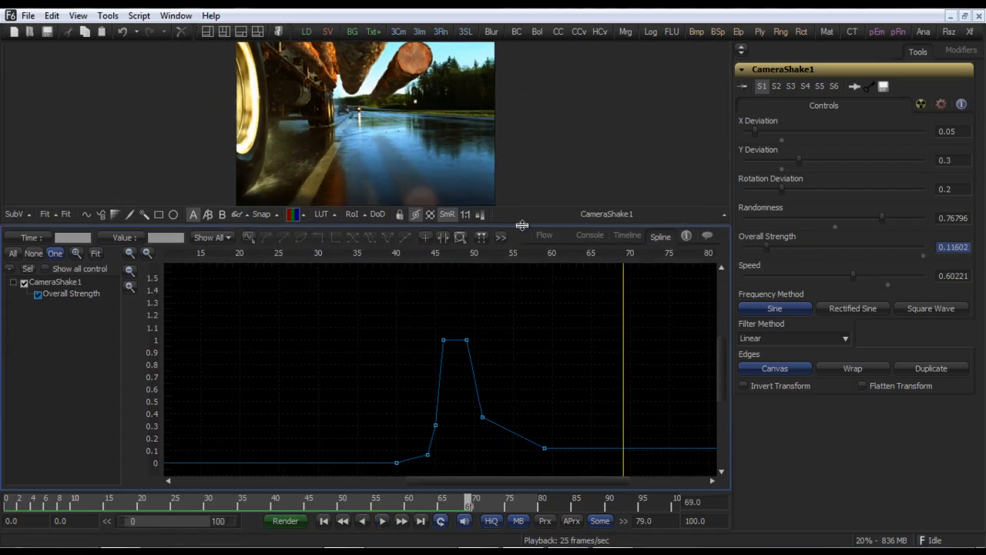
{"action": "left_click_drag", "start_coordinate": [543, 357], "coordinate": [423, 325]}
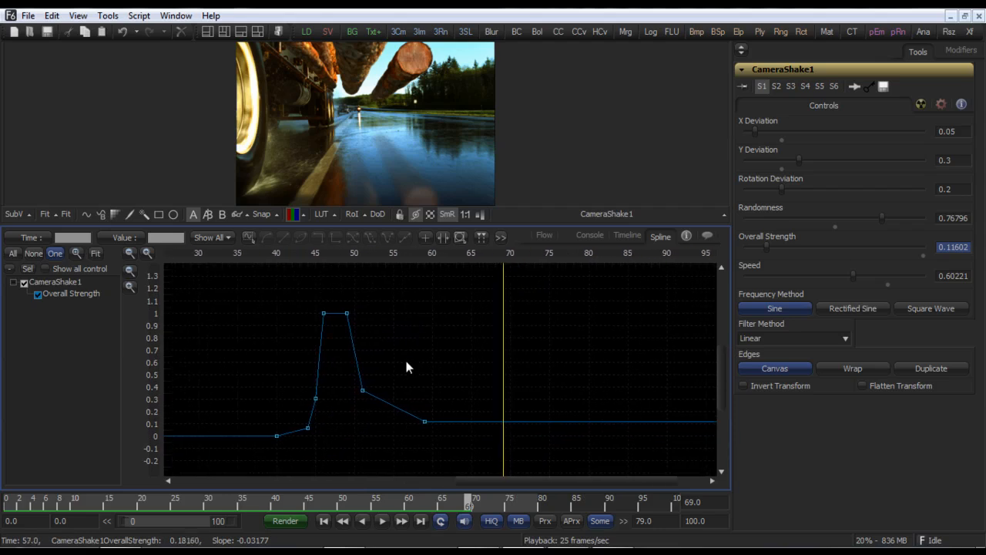
{"action": "left_click_drag", "start_coordinate": [311, 301], "coordinate": [372, 320]}
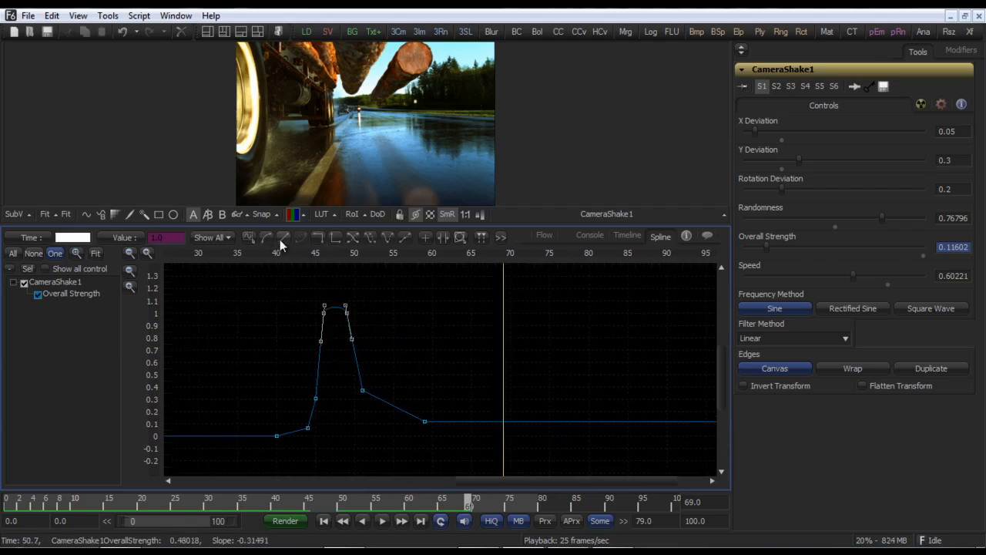
{"action": "left_click_drag", "start_coordinate": [249, 309], "coordinate": [446, 457]}
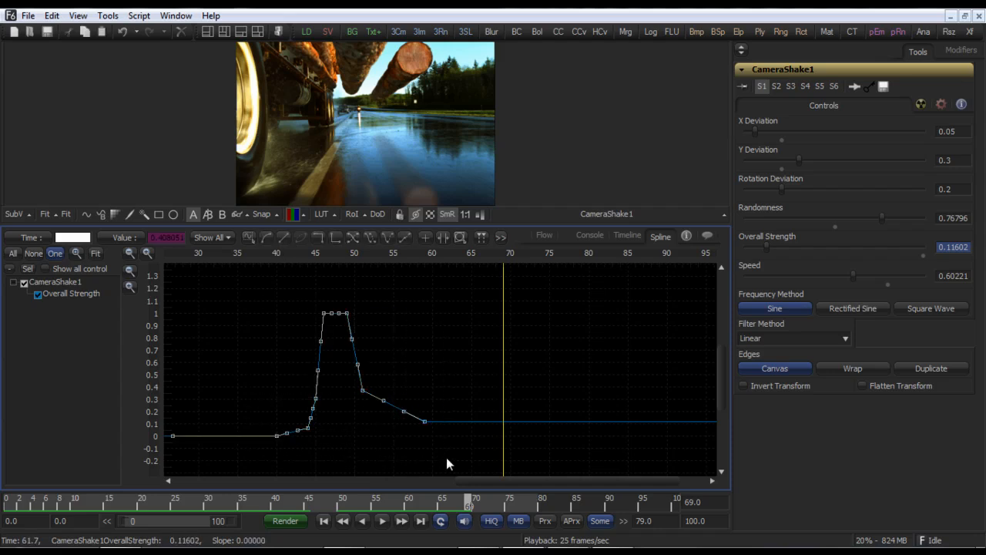
Step: Try looping and ping-pong extrapolation on the Overall Strength keyframes, playing the looped animation
{"action": "left_click", "coordinate": [352, 237]}
{"action": "left_click", "coordinate": [351, 237]}
{"action": "left_click", "coordinate": [382, 521]}
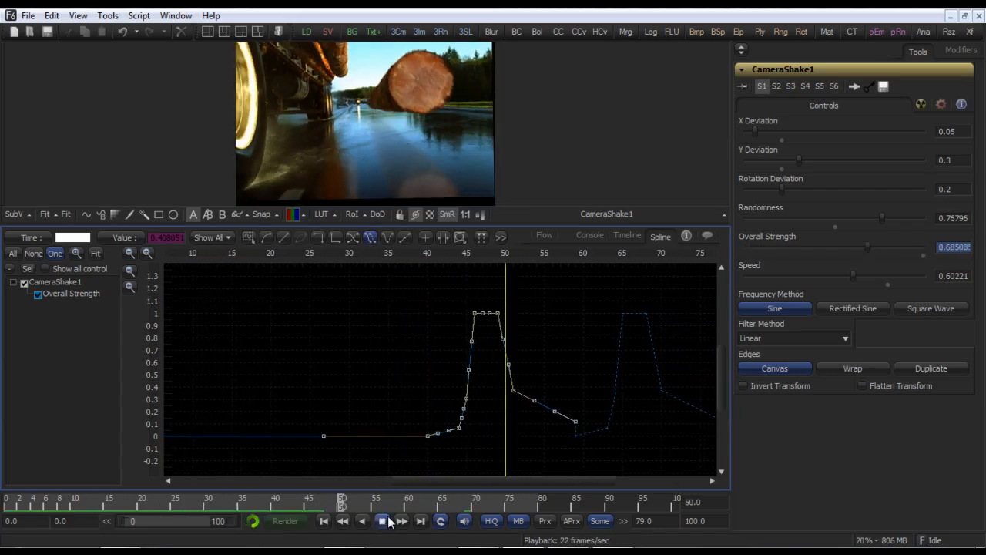
{"action": "left_click", "coordinate": [383, 520]}
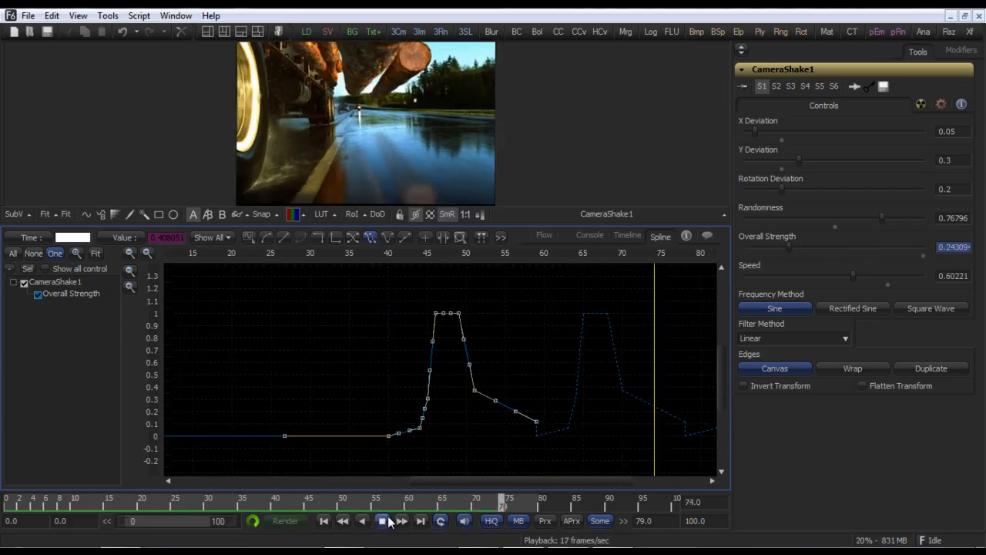
{"action": "left_click", "coordinate": [387, 239]}
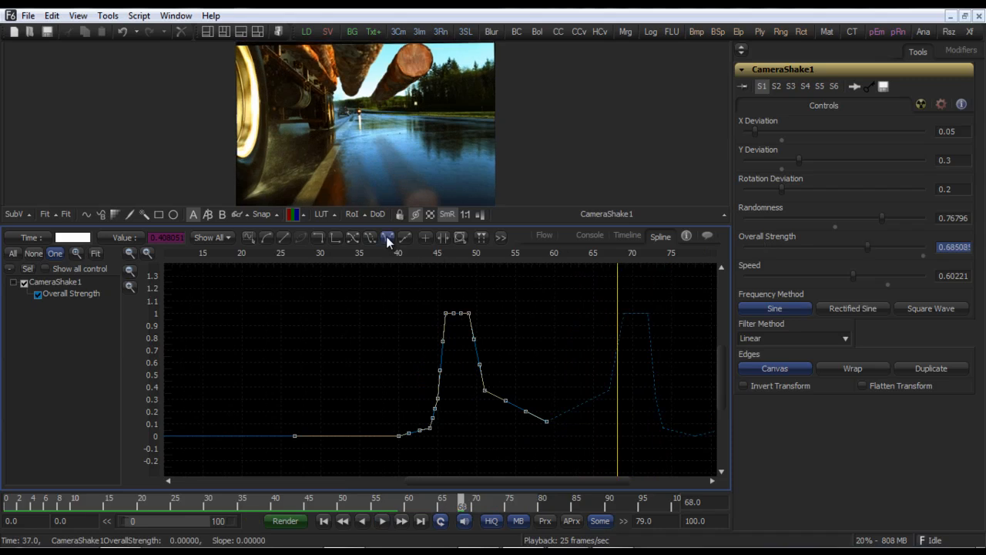
{"action": "left_click", "coordinate": [388, 241]}
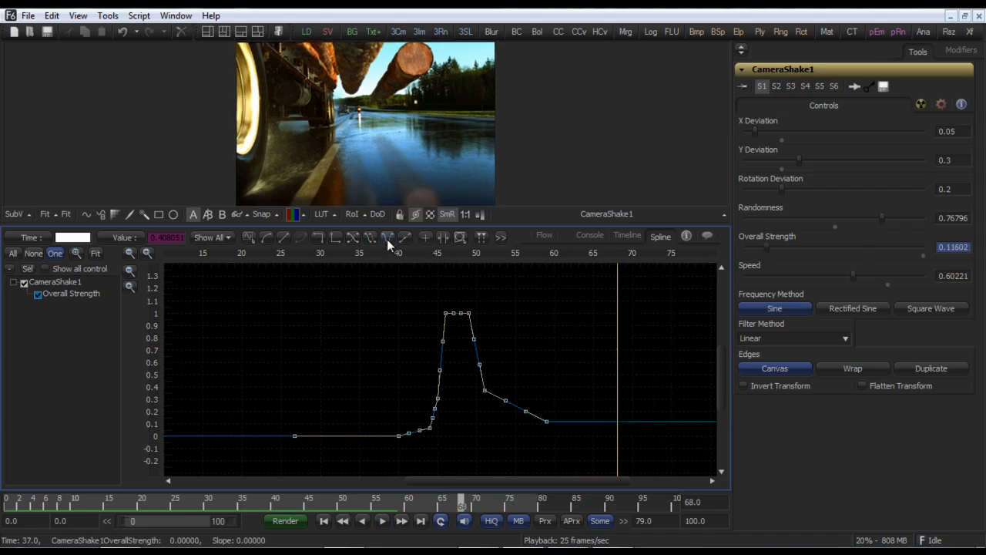
Step: Time-stretch the Overall Strength keyframes so their range ends at about frame 70
{"action": "left_click", "coordinate": [443, 239]}
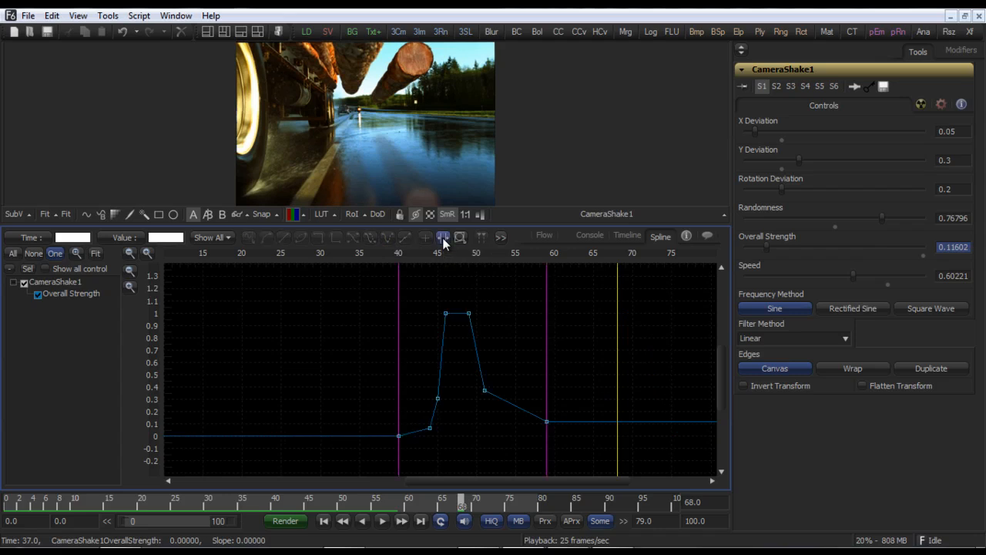
{"action": "left_click_drag", "start_coordinate": [547, 360], "coordinate": [628, 363]}
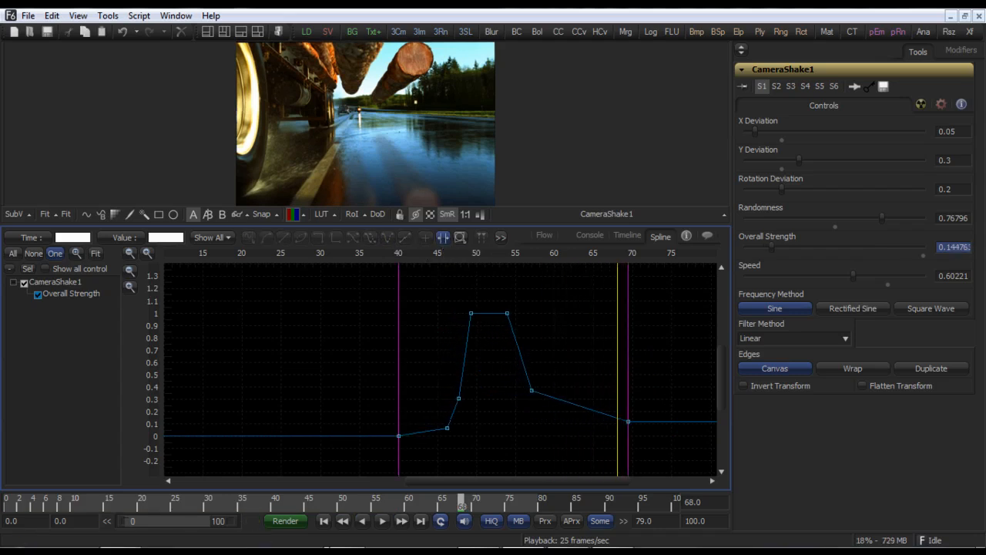
{"action": "left_click", "coordinate": [444, 237]}
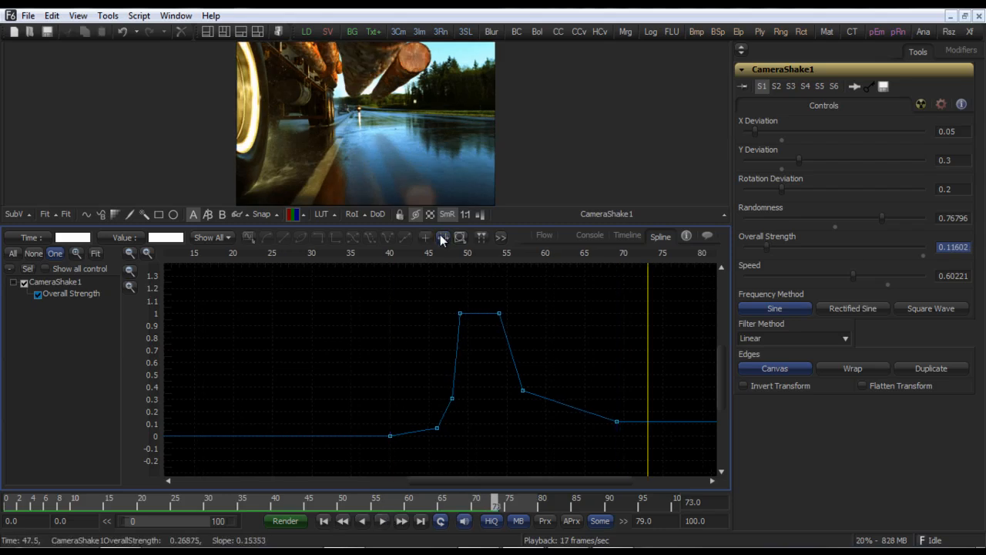
Step: Enclose the keyframes in a shape box and pull its upper-right corner down to weaken the later shake
{"action": "left_click_drag", "start_coordinate": [371, 297], "coordinate": [628, 451]}
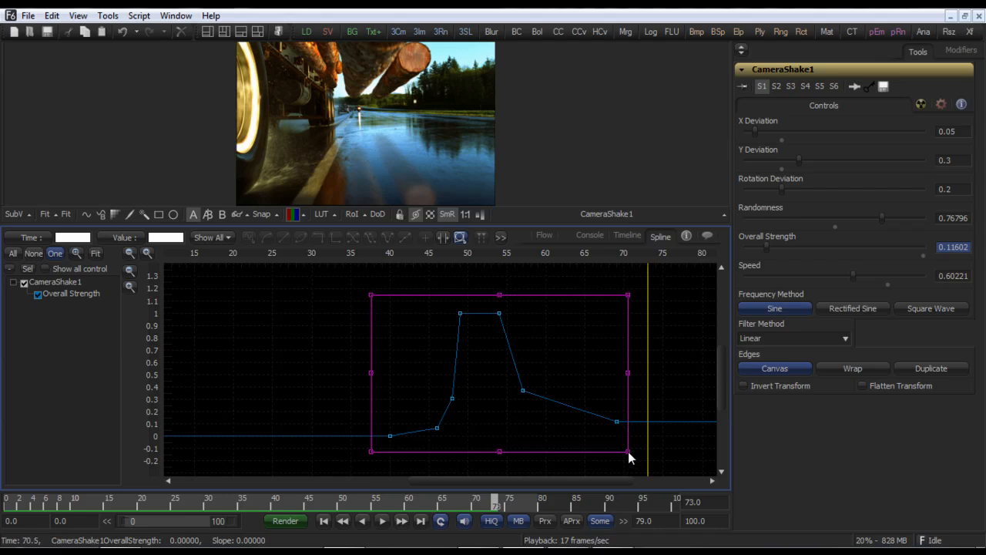
{"action": "left_click_drag", "start_coordinate": [629, 294], "coordinate": [611, 377]}
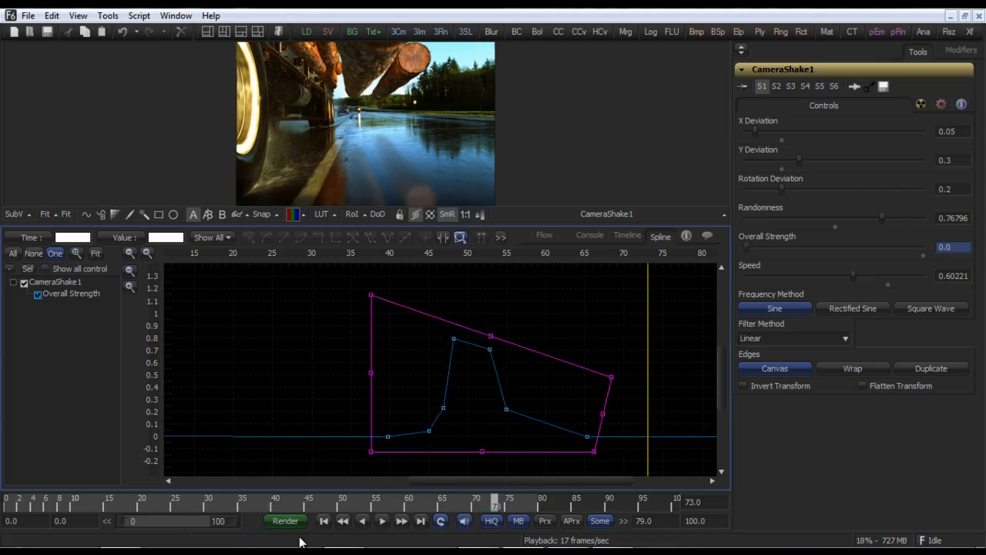
Step: Play the reshaped camera shake from the first frame
{"action": "left_click", "coordinate": [324, 522]}
{"action": "left_click", "coordinate": [383, 522]}
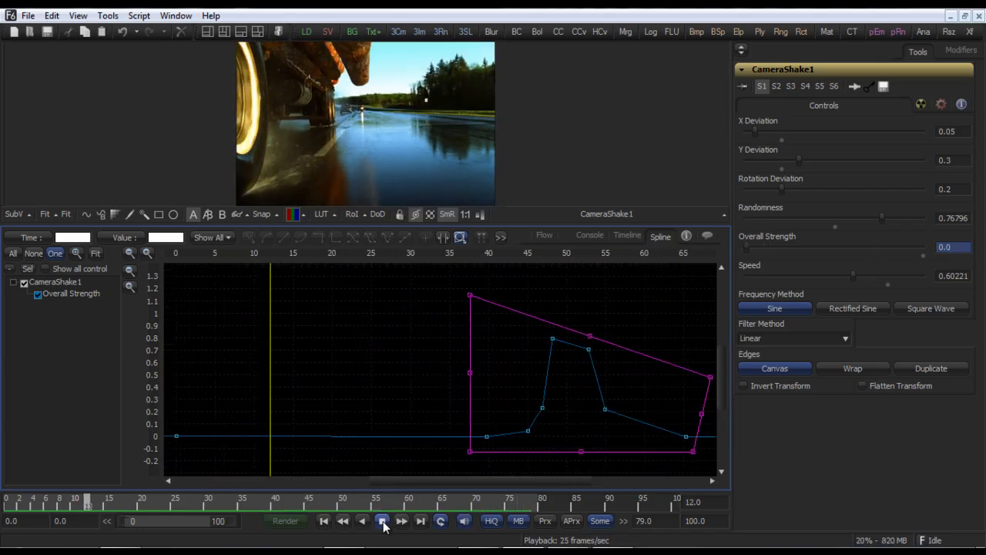
{"action": "left_click", "coordinate": [383, 522]}
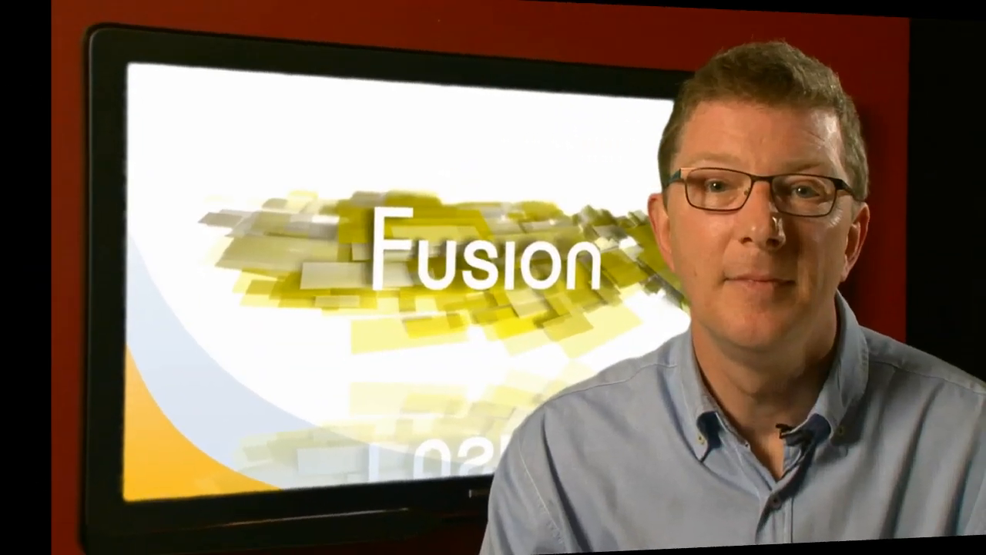